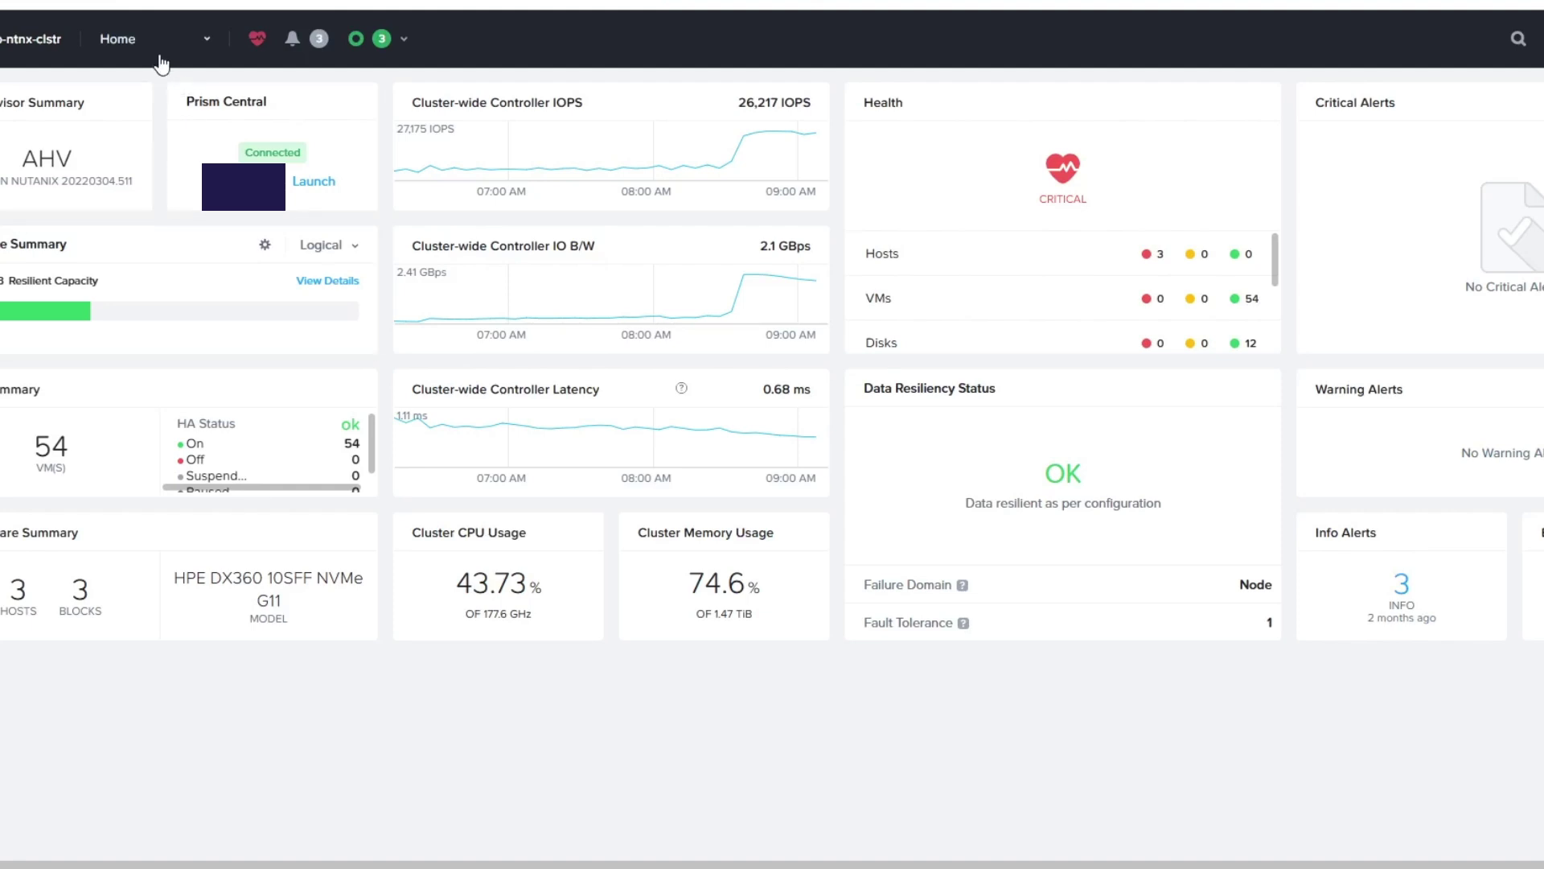
# Go to LCM and list the firmware updates, showing SPP 2024.09.00.00.01 for three hosts
pyautogui.click(162, 59)
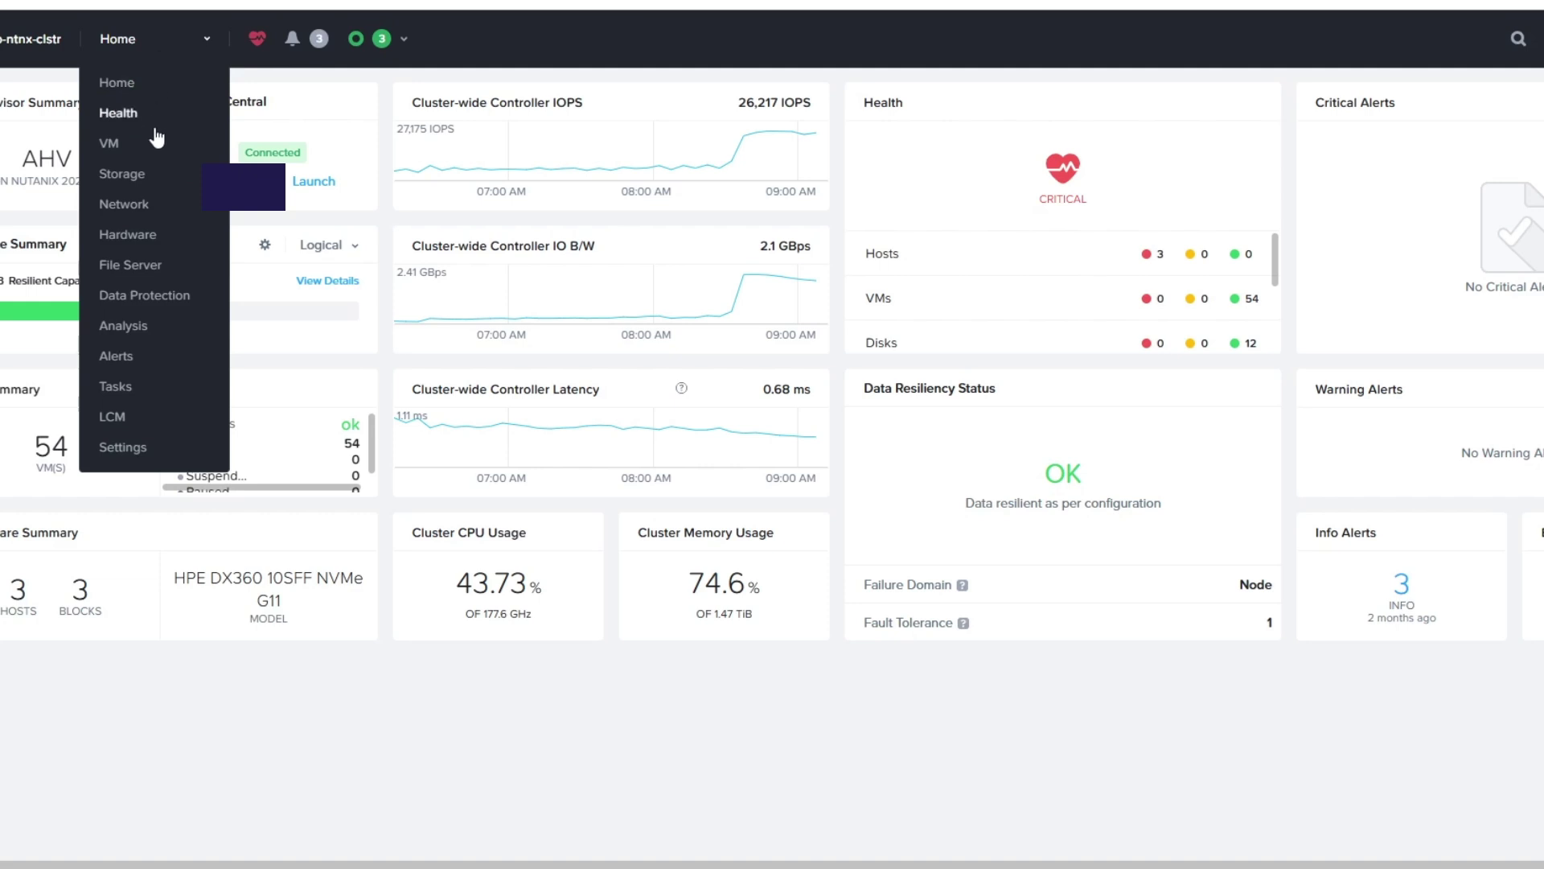
pyautogui.click(121, 416)
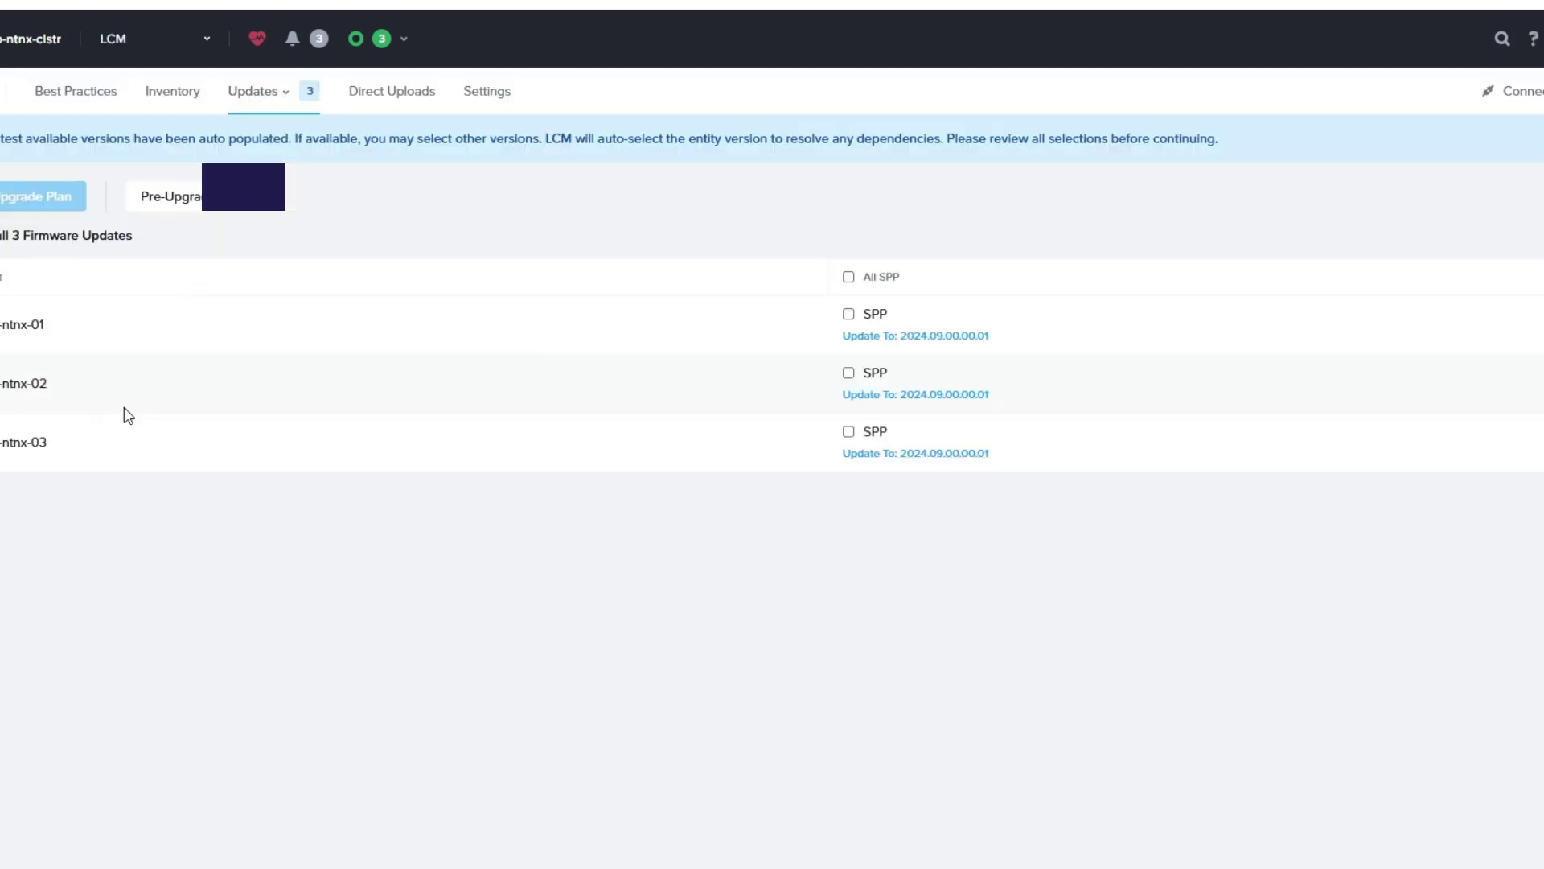
pyautogui.click(248, 103)
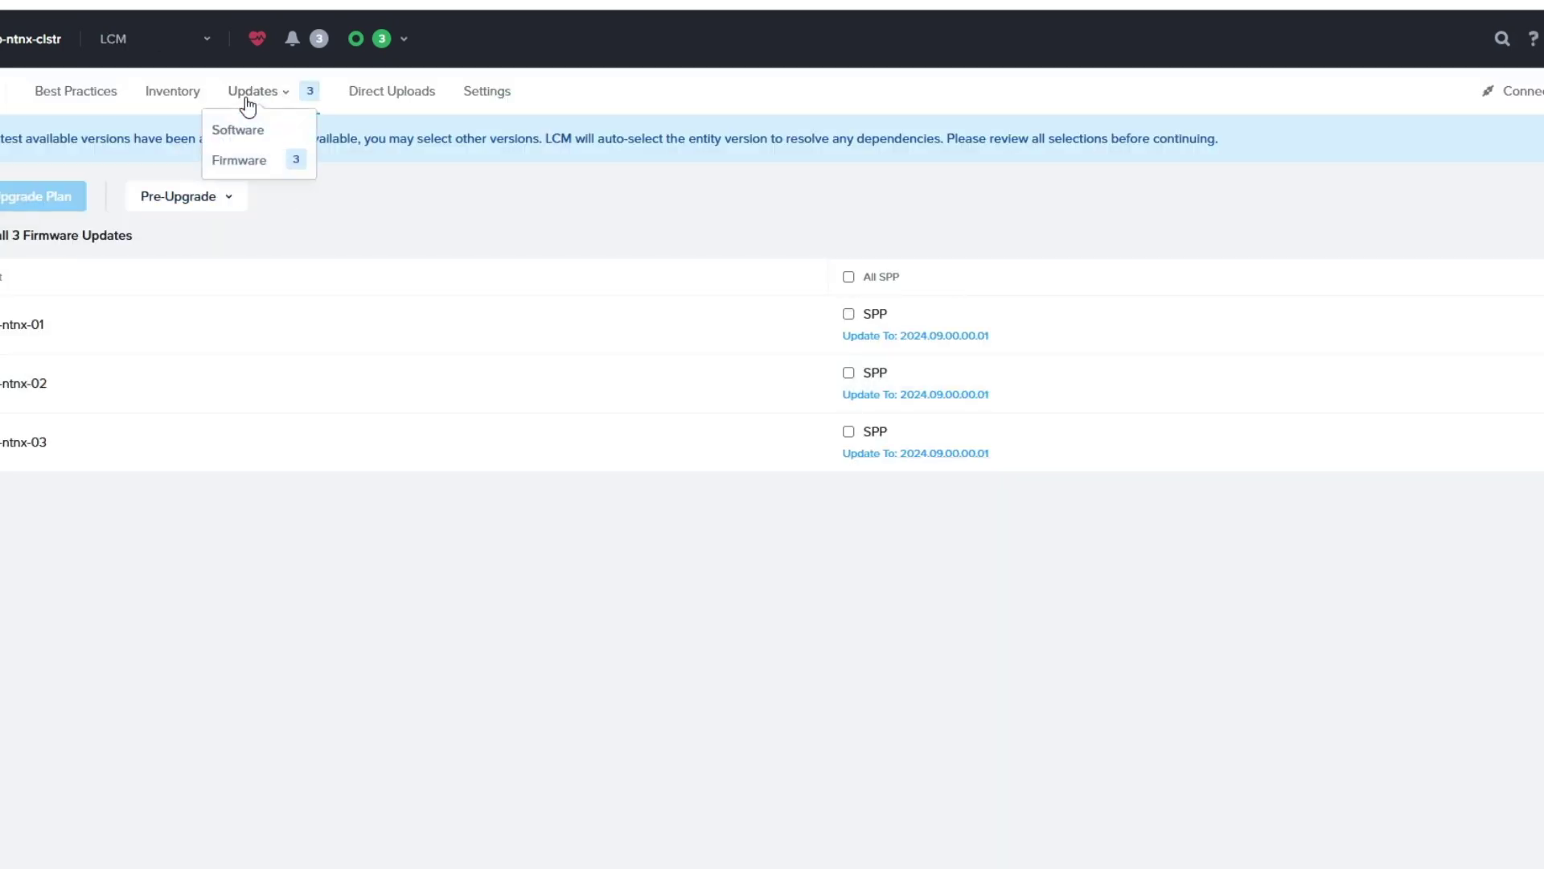
pyautogui.click(247, 162)
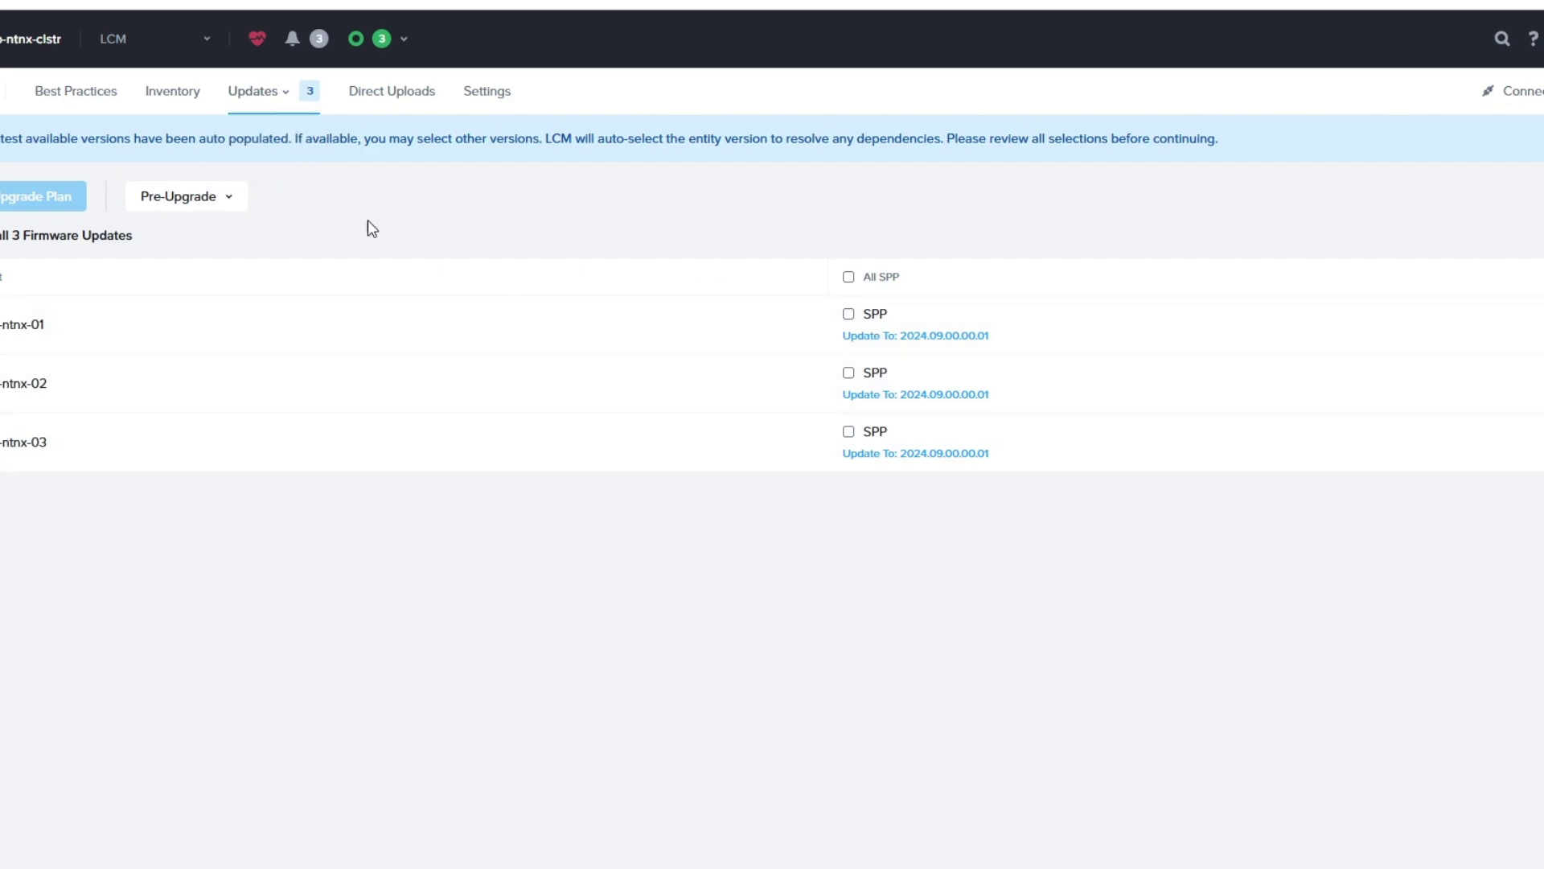
# Check the Inventory, where all three hosts have SPP 2024.04.00.00.02 installed
pyautogui.click(172, 93)
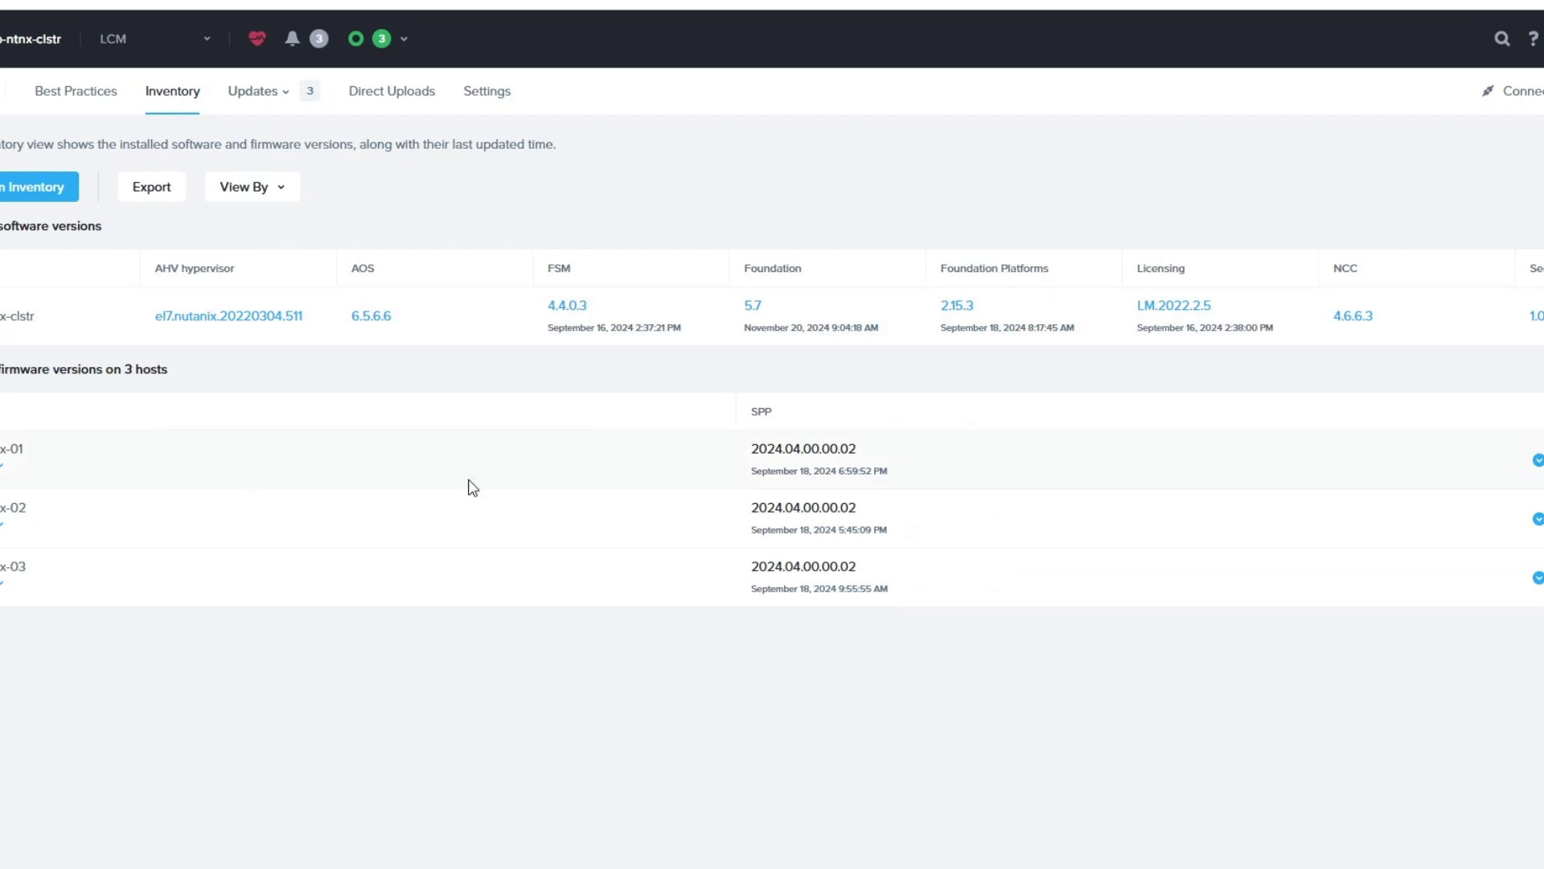
pyautogui.moveTo(750, 454); pyautogui.dragTo(847, 448)
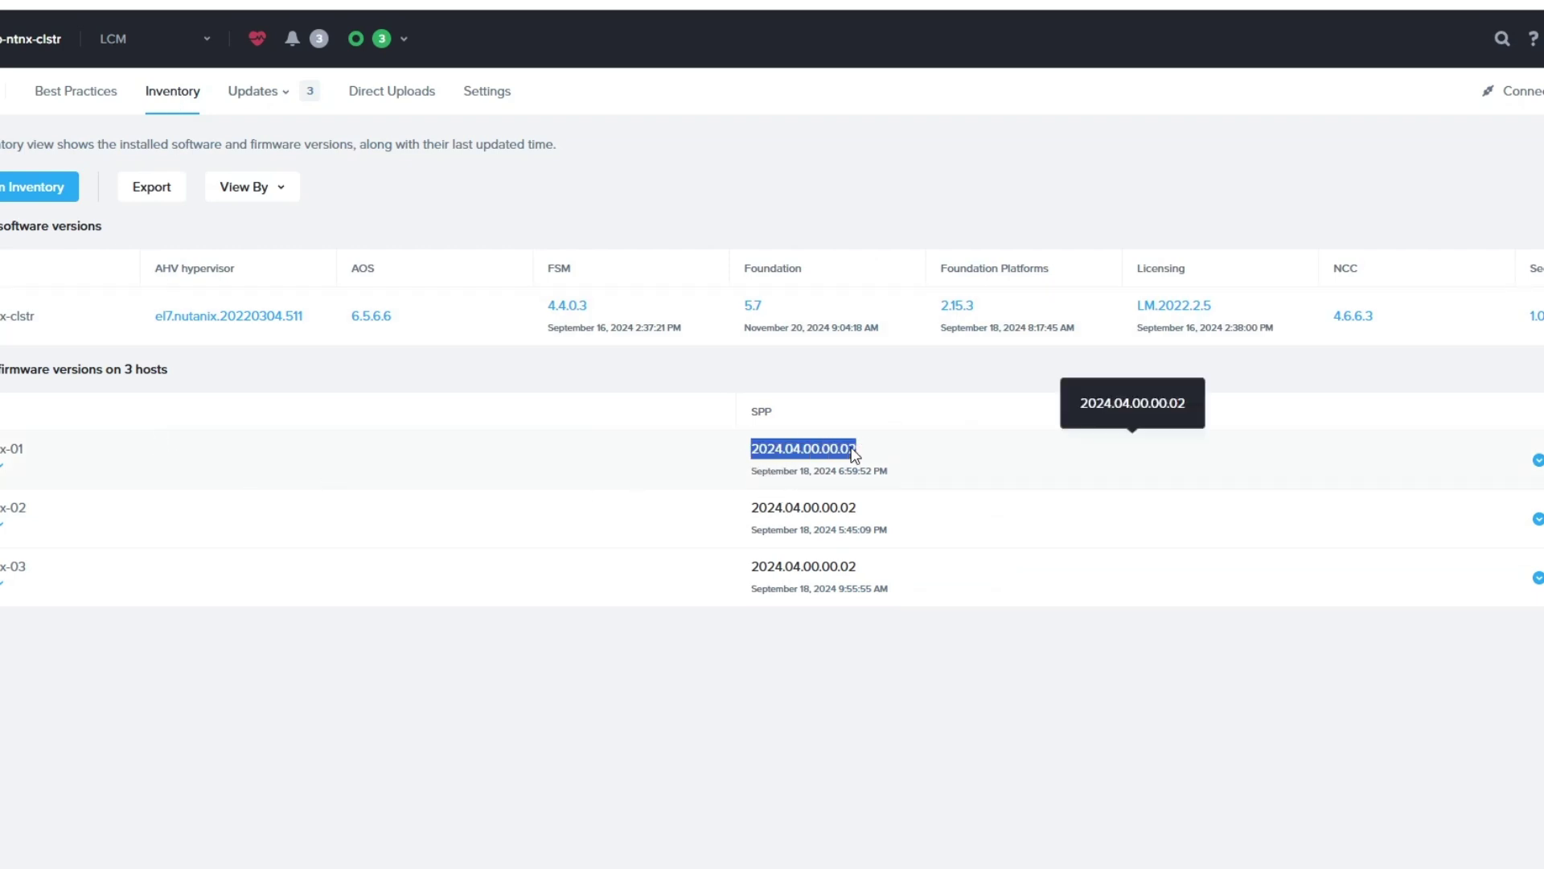
pyautogui.click(169, 50)
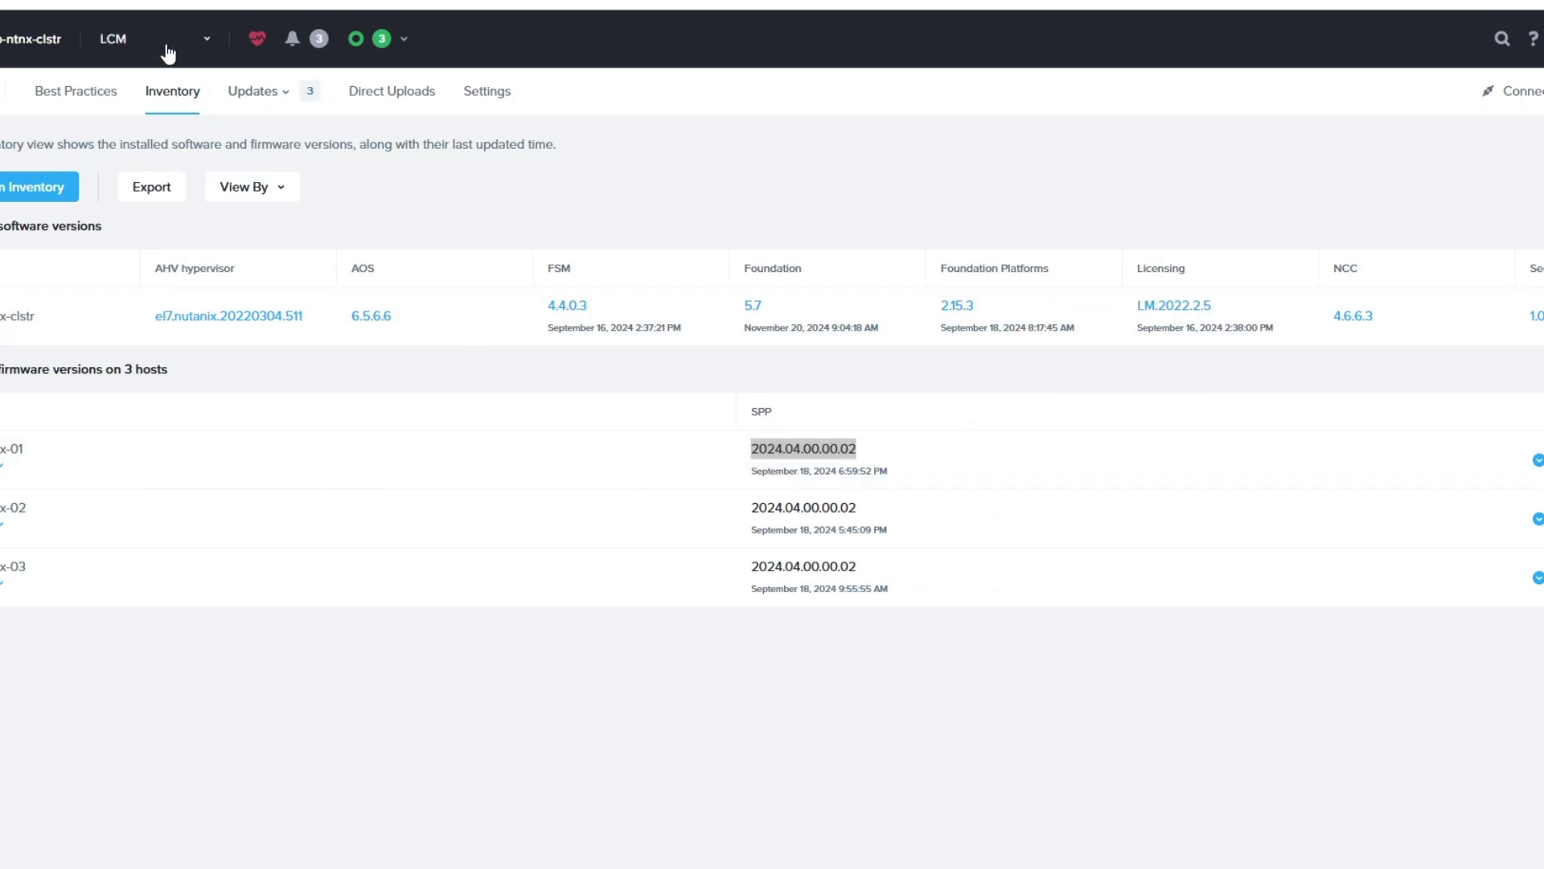
pyautogui.click(407, 191)
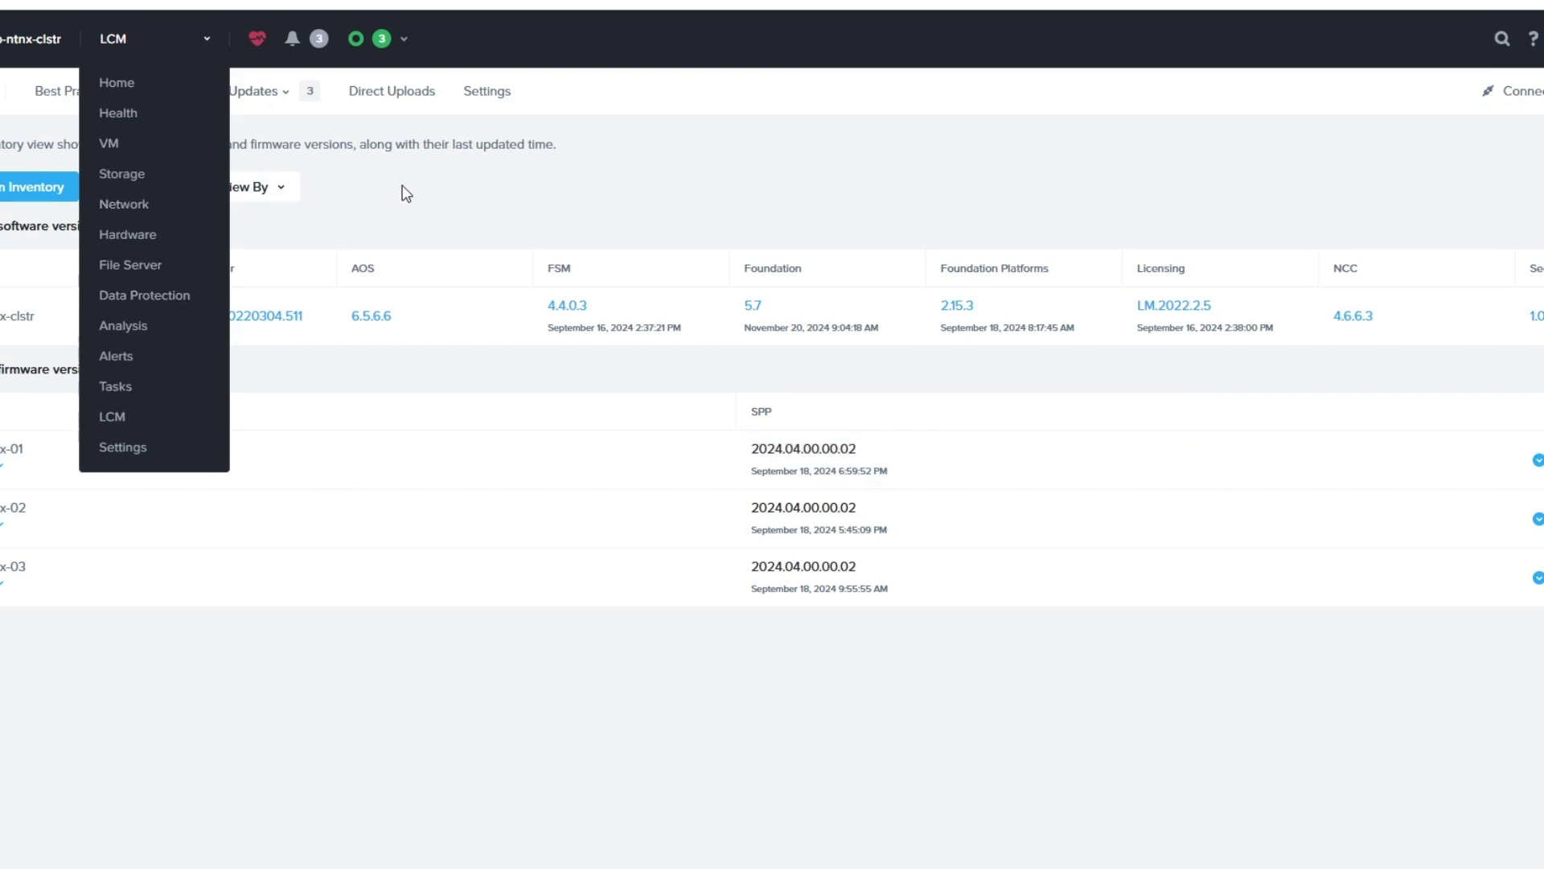
pyautogui.click(266, 97)
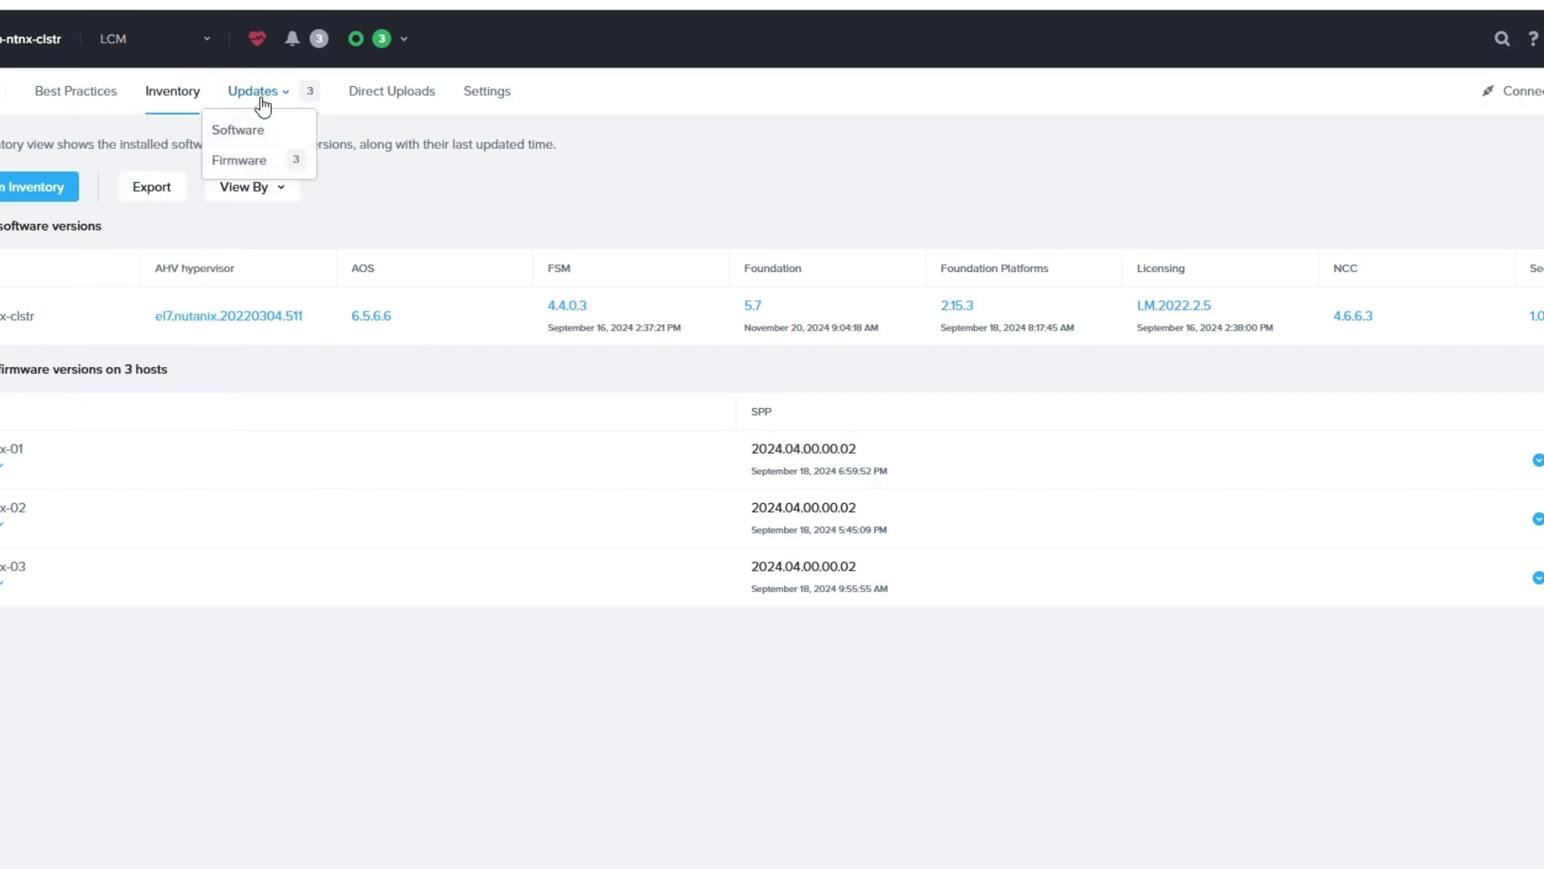
# In the firmware updates, select only the first host's SPP update to 2024.09.00.00.01
pyautogui.click(246, 163)
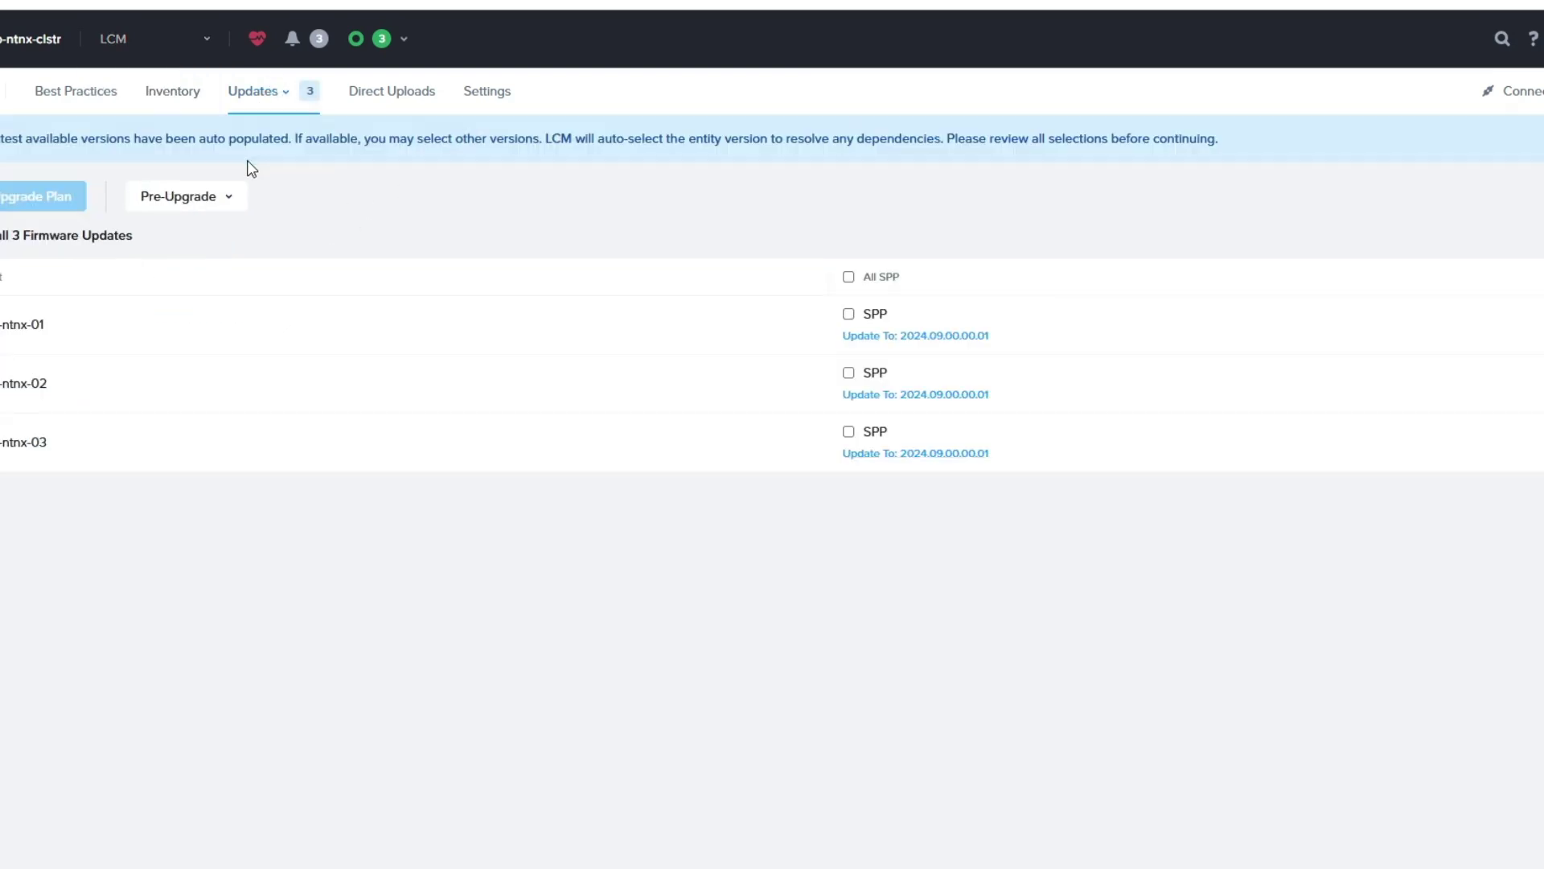
pyautogui.click(850, 280)
pyautogui.click(849, 280)
pyautogui.click(848, 313)
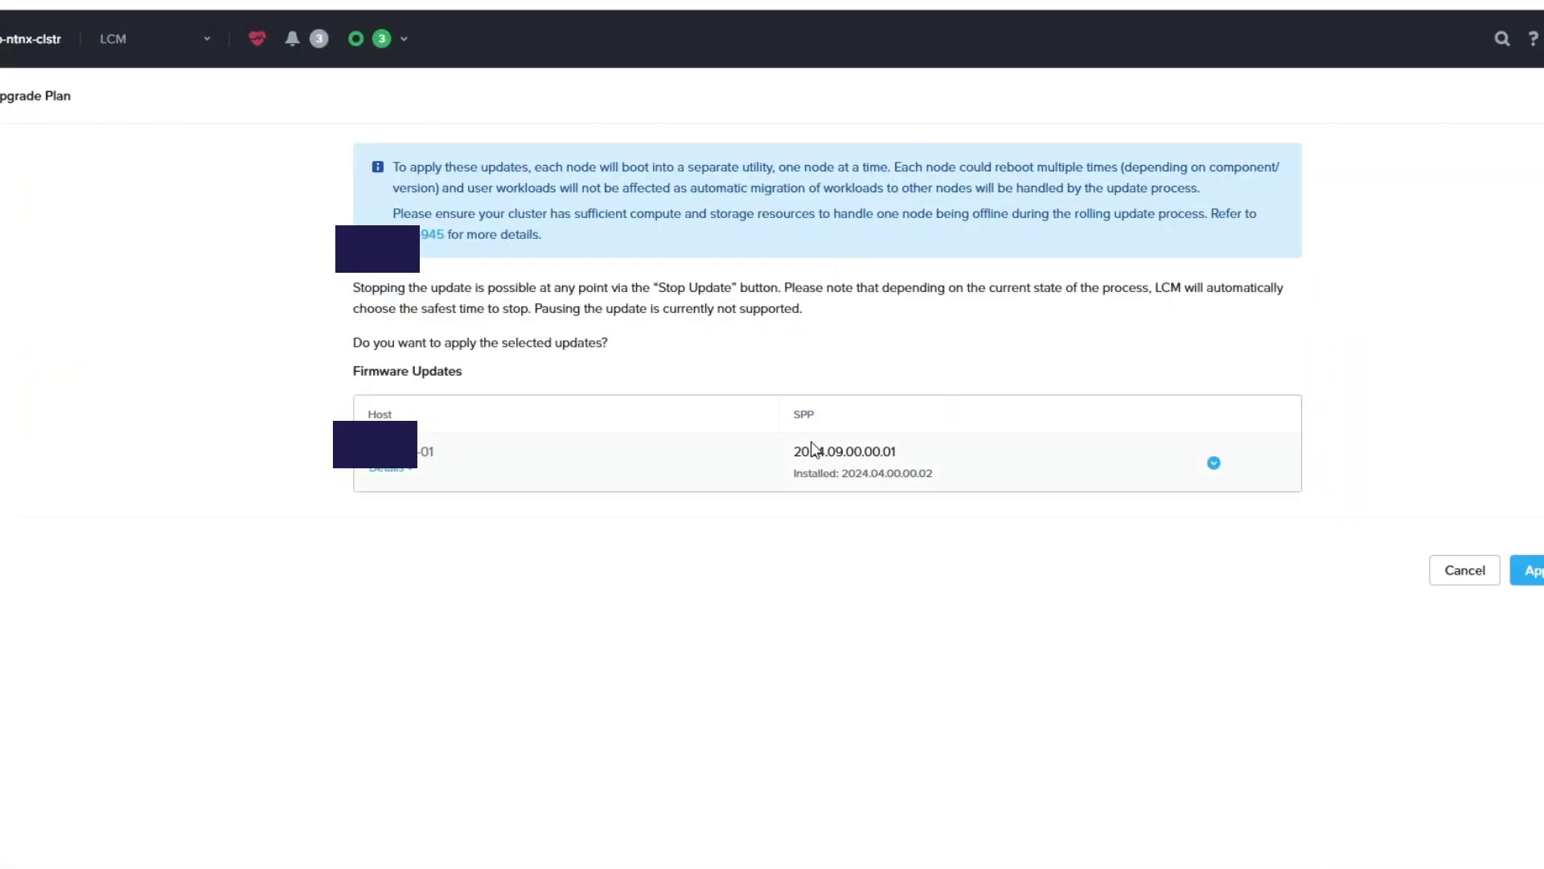
# Review the first host's SPP 2024.04.00.00.02 to 2024.09.00.00.01 details and apply the update
pyautogui.click(399, 475)
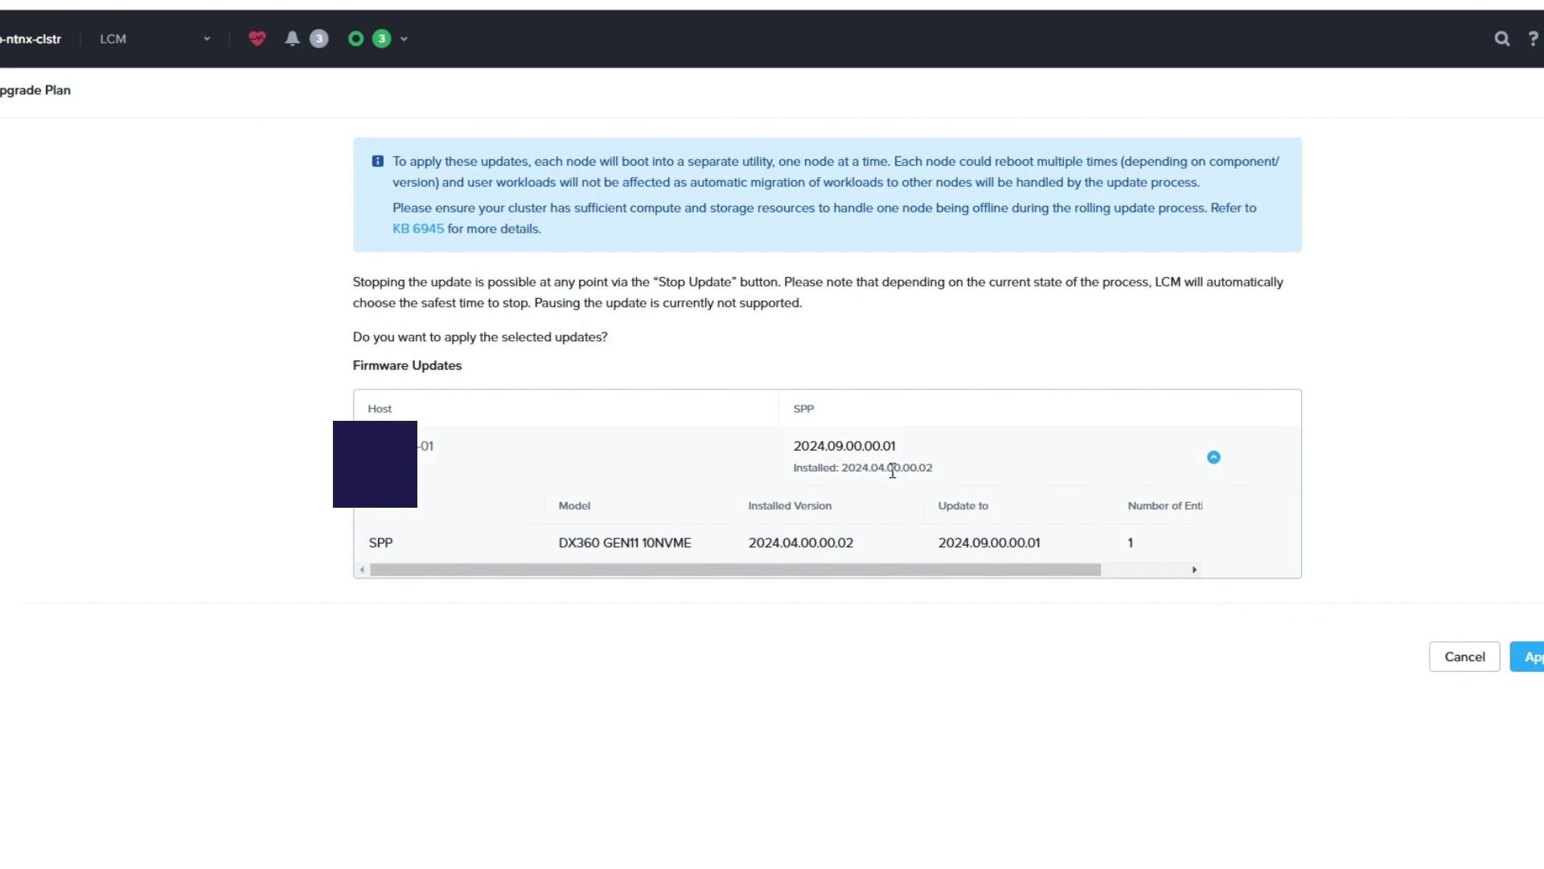
pyautogui.click(1533, 655)
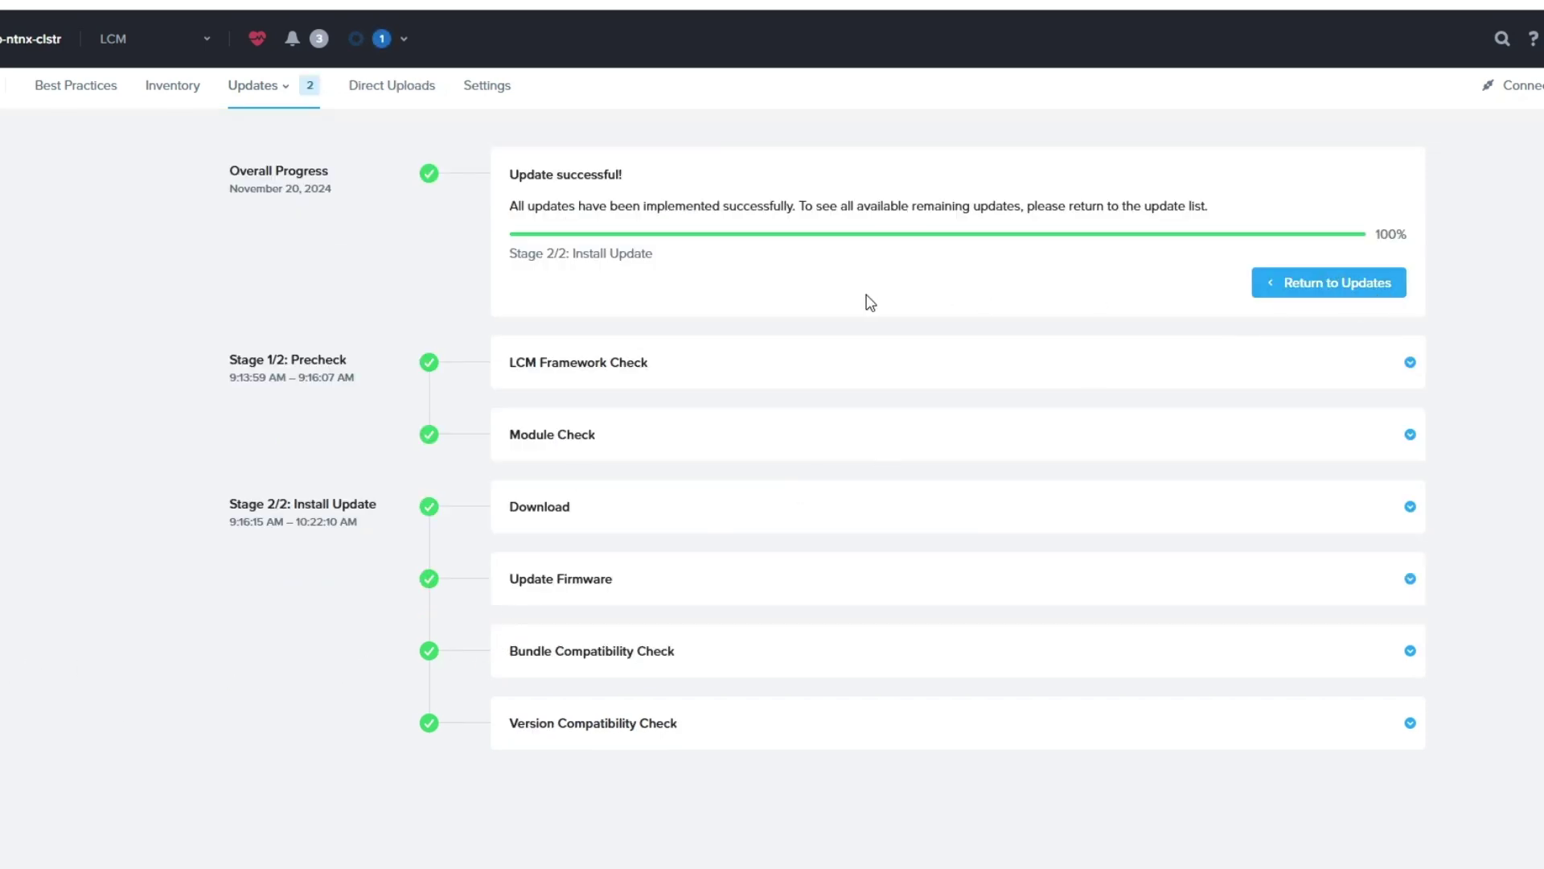
# Return to the firmware updates and select the second host's SPP update to 2024.09.00.00.01
pyautogui.click(1300, 294)
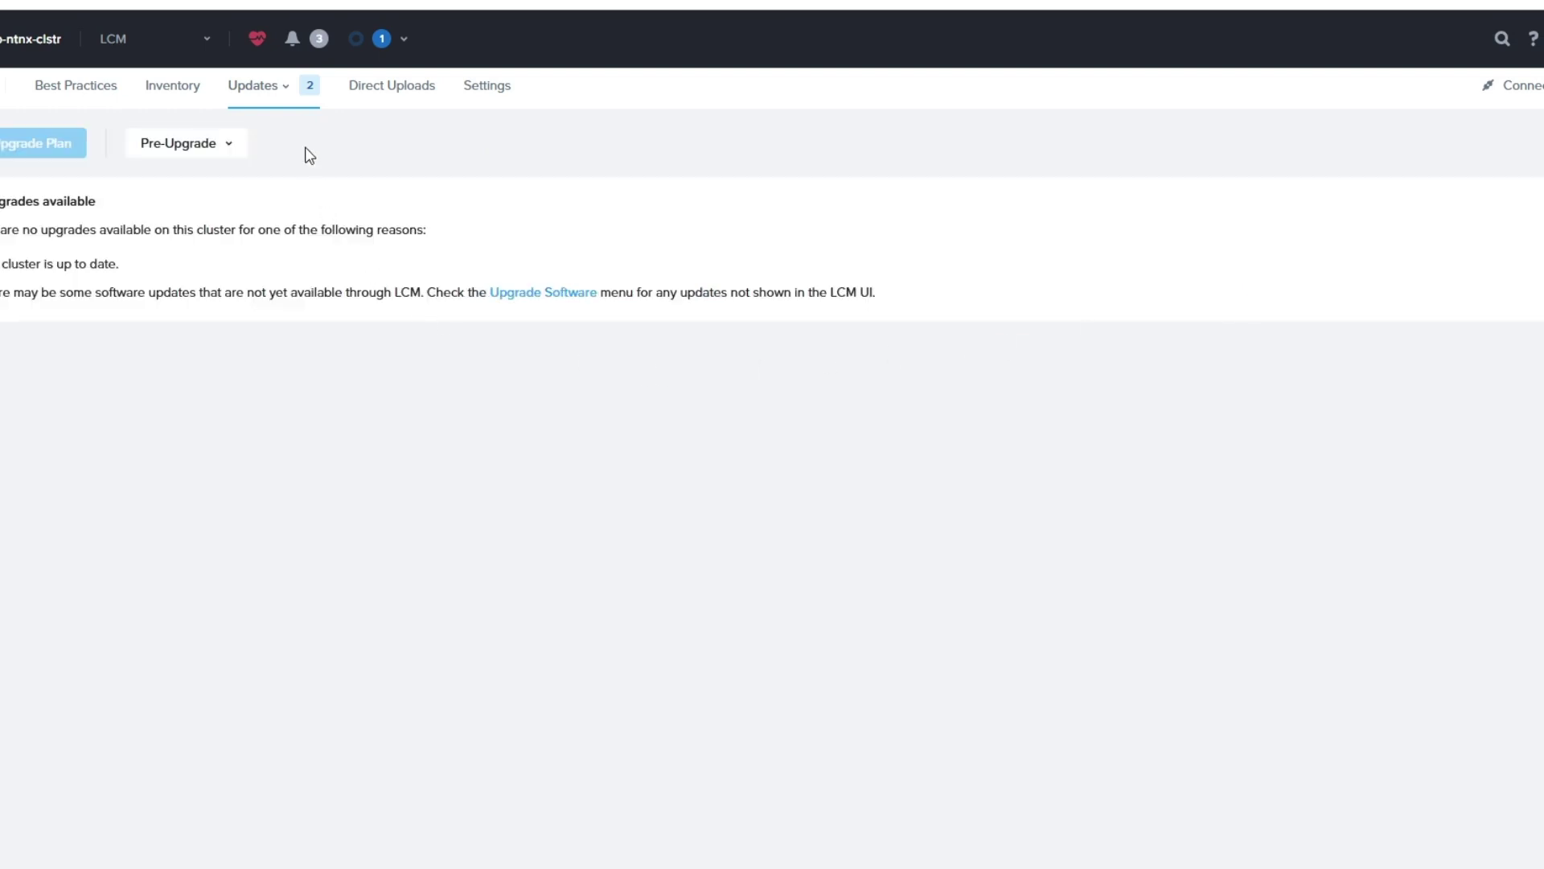
pyautogui.click(239, 98)
pyautogui.click(245, 158)
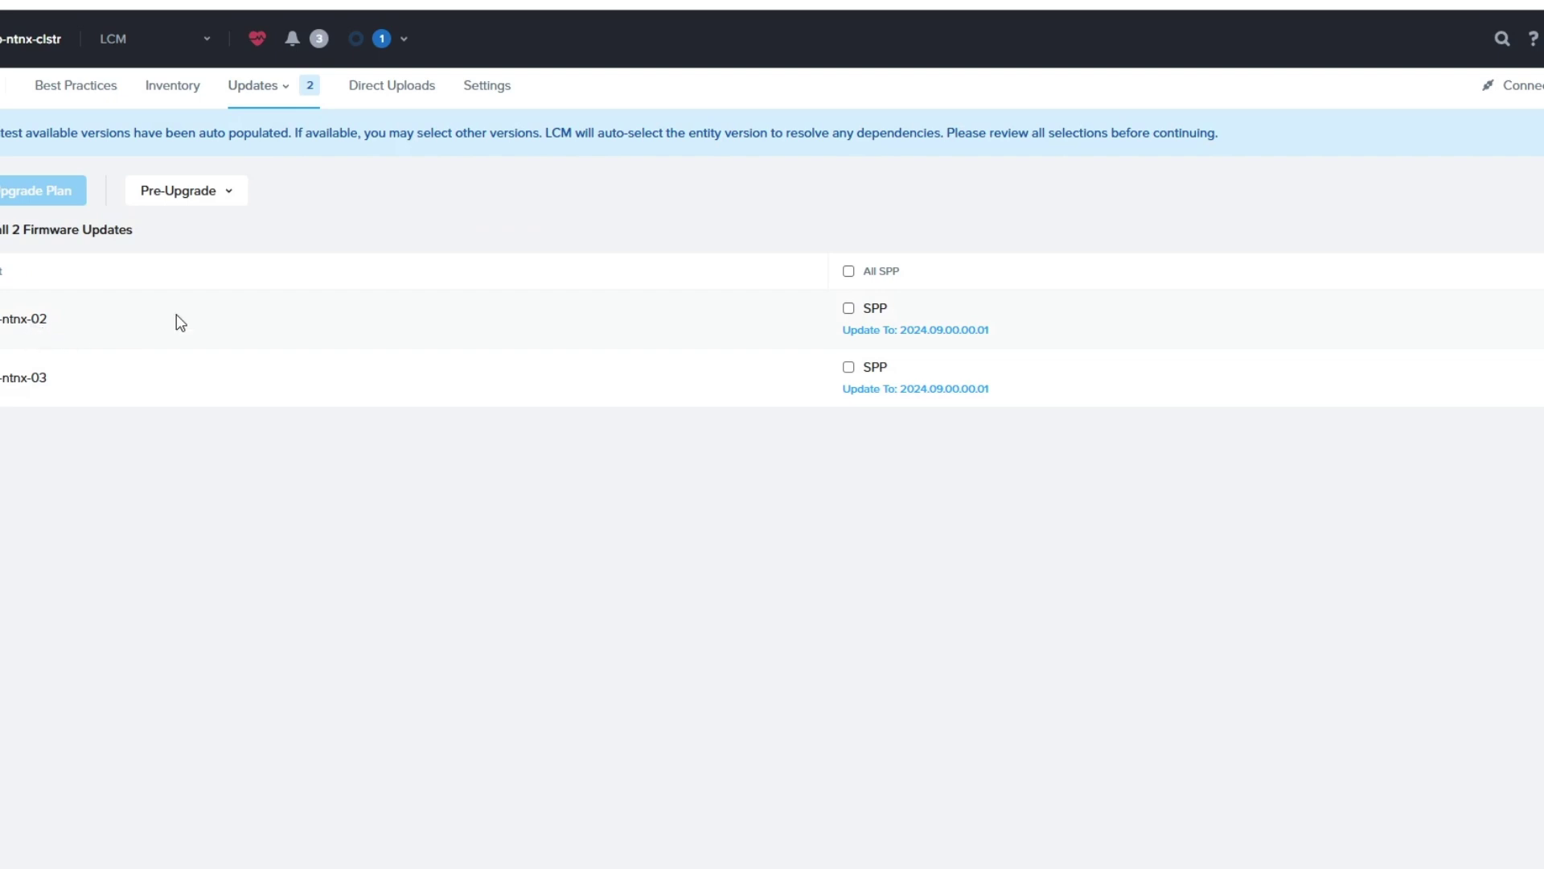
pyautogui.click(851, 311)
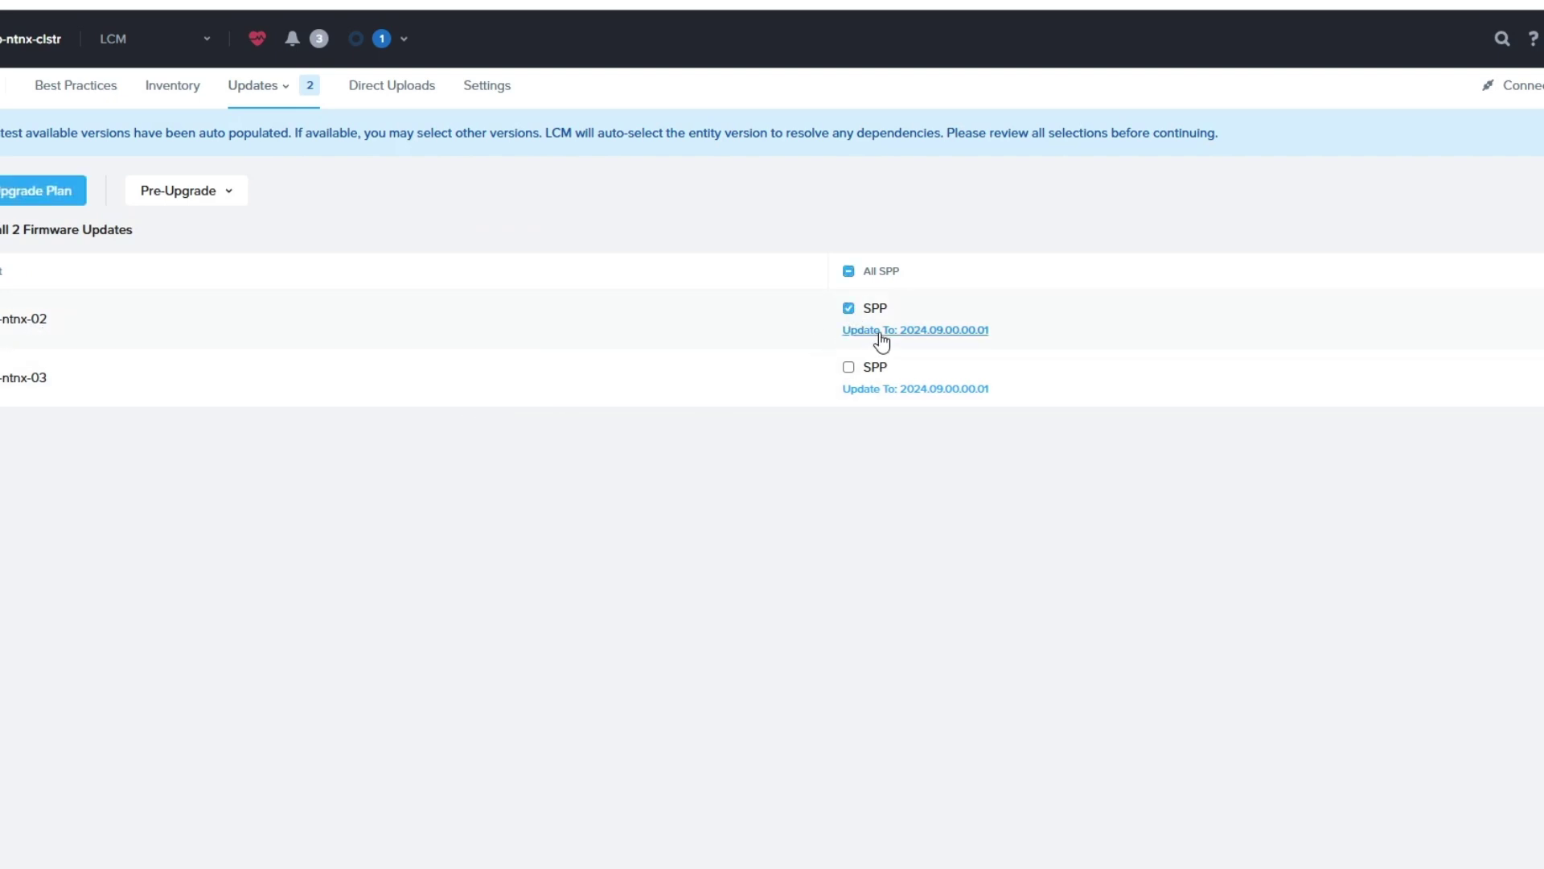
pyautogui.click(187, 97)
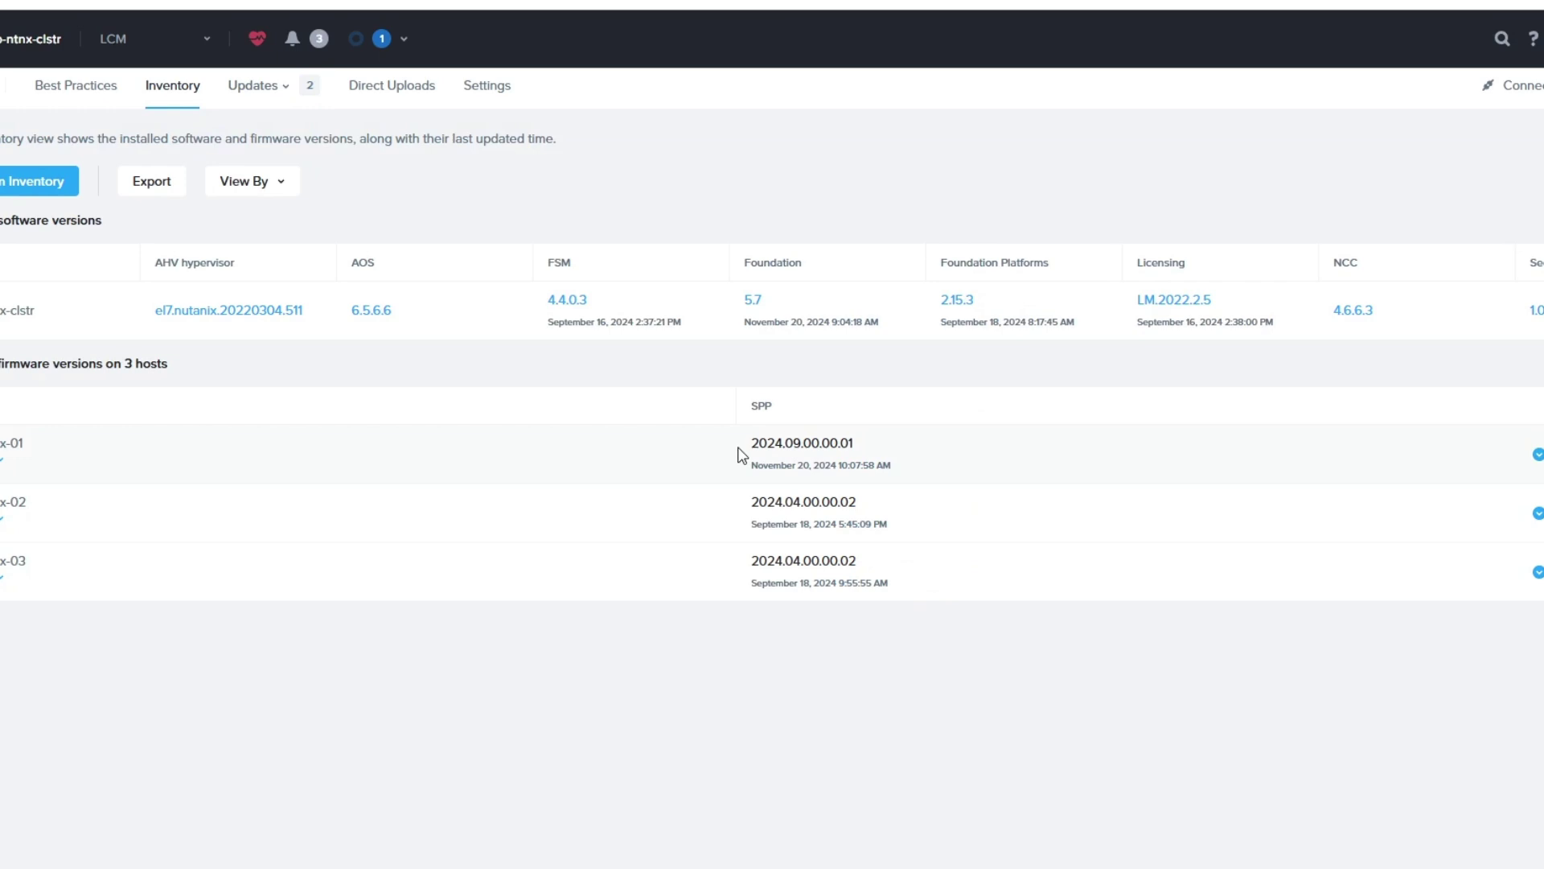
# Verify in Inventory that host 01 runs SPP 2024.09.00.00.01, then return to the firmware updates
pyautogui.moveTo(746, 444); pyautogui.dragTo(856, 444)
pyautogui.moveTo(865, 503); pyautogui.dragTo(742, 525)
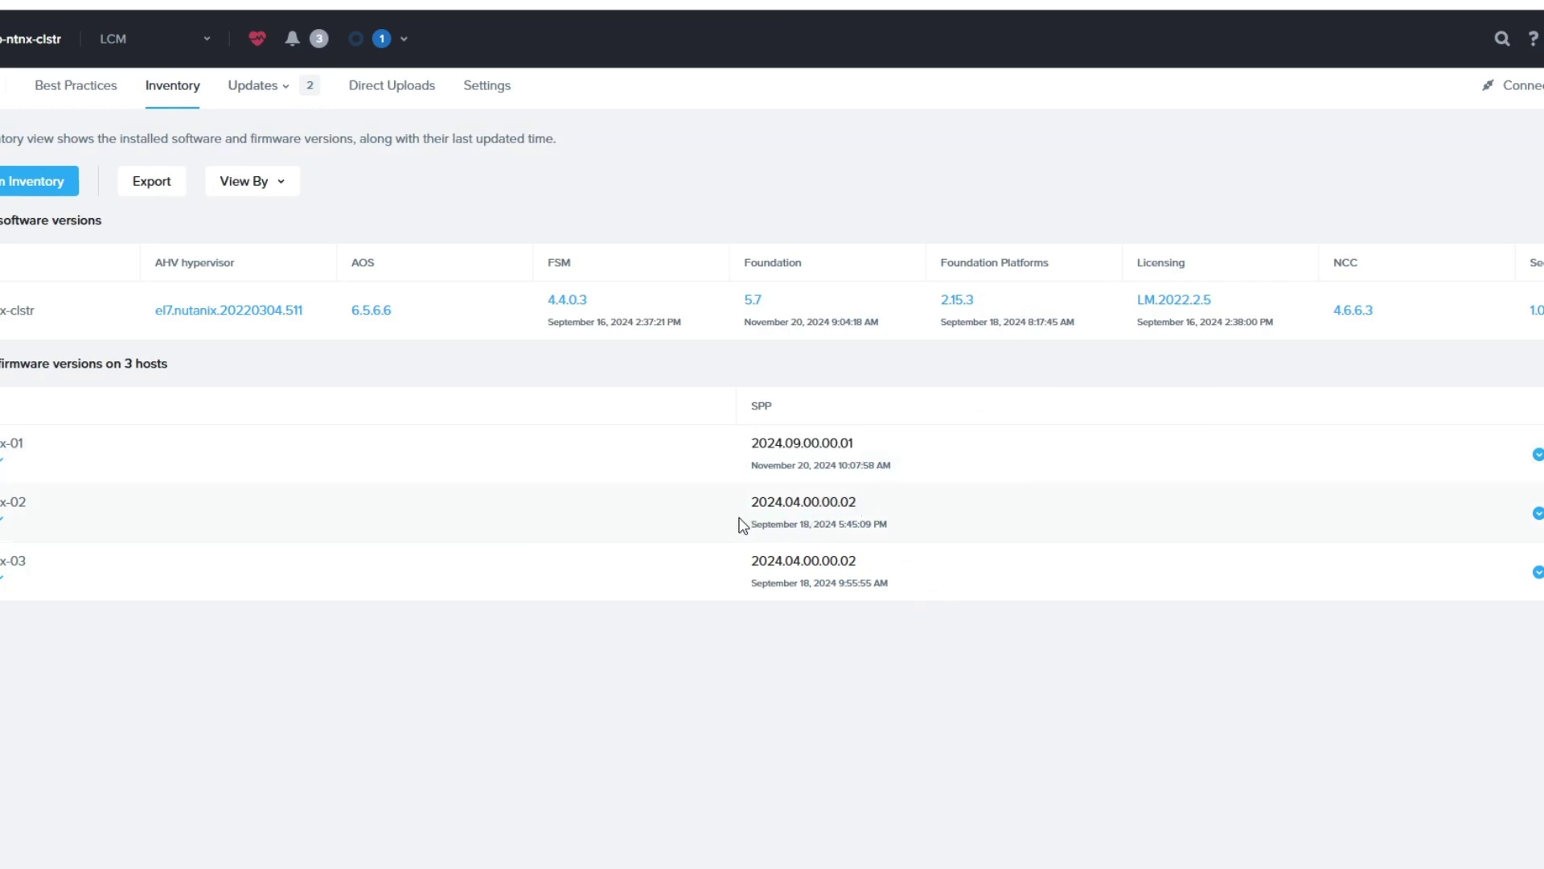
pyautogui.click(256, 89)
pyautogui.click(240, 155)
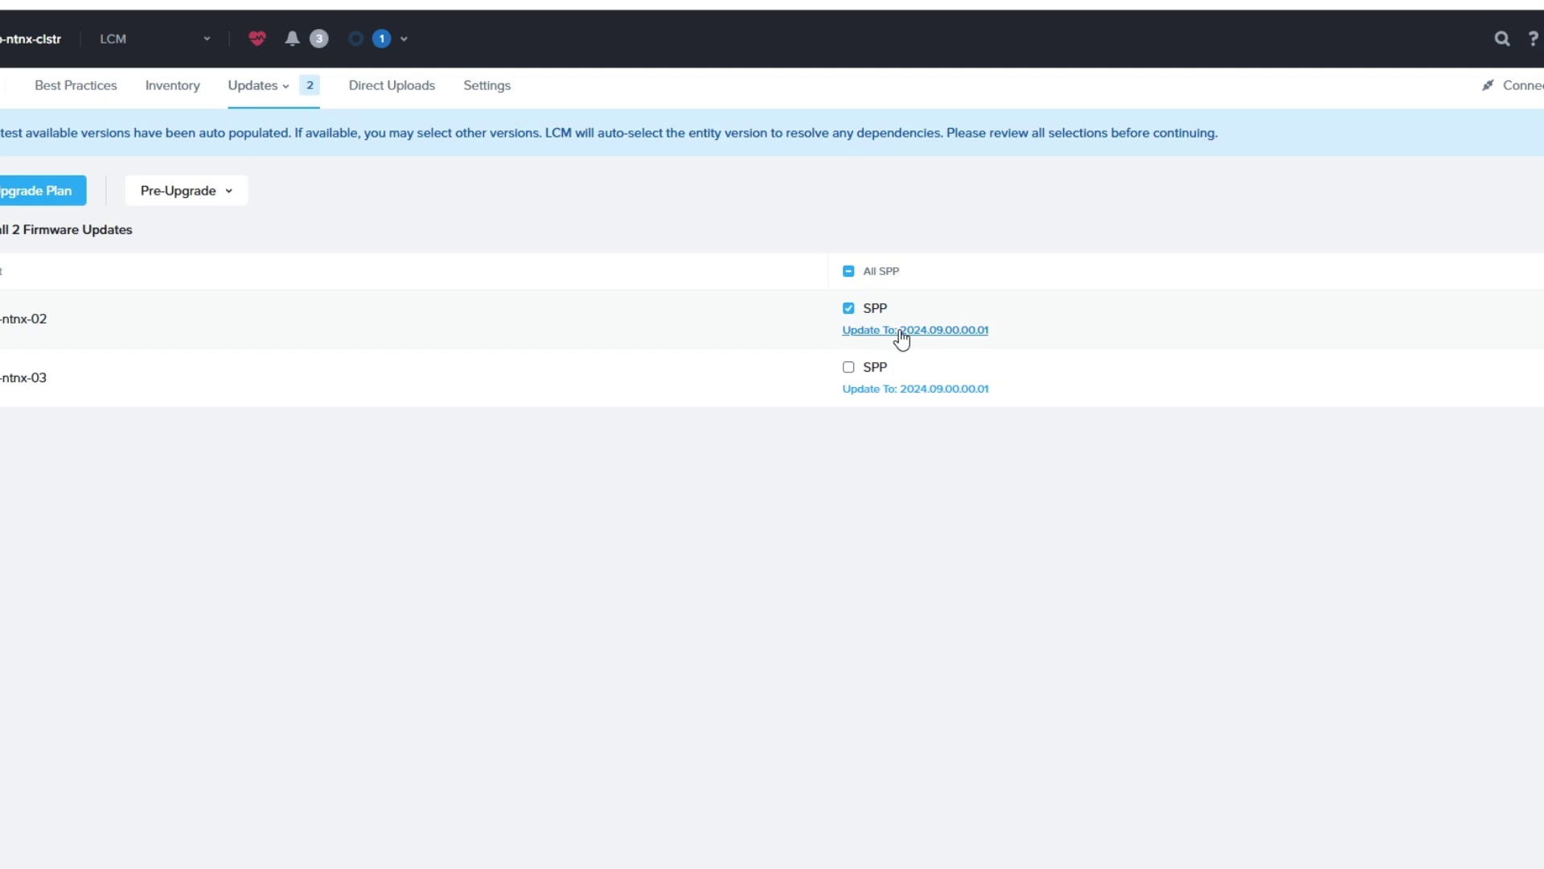
pyautogui.click(900, 338)
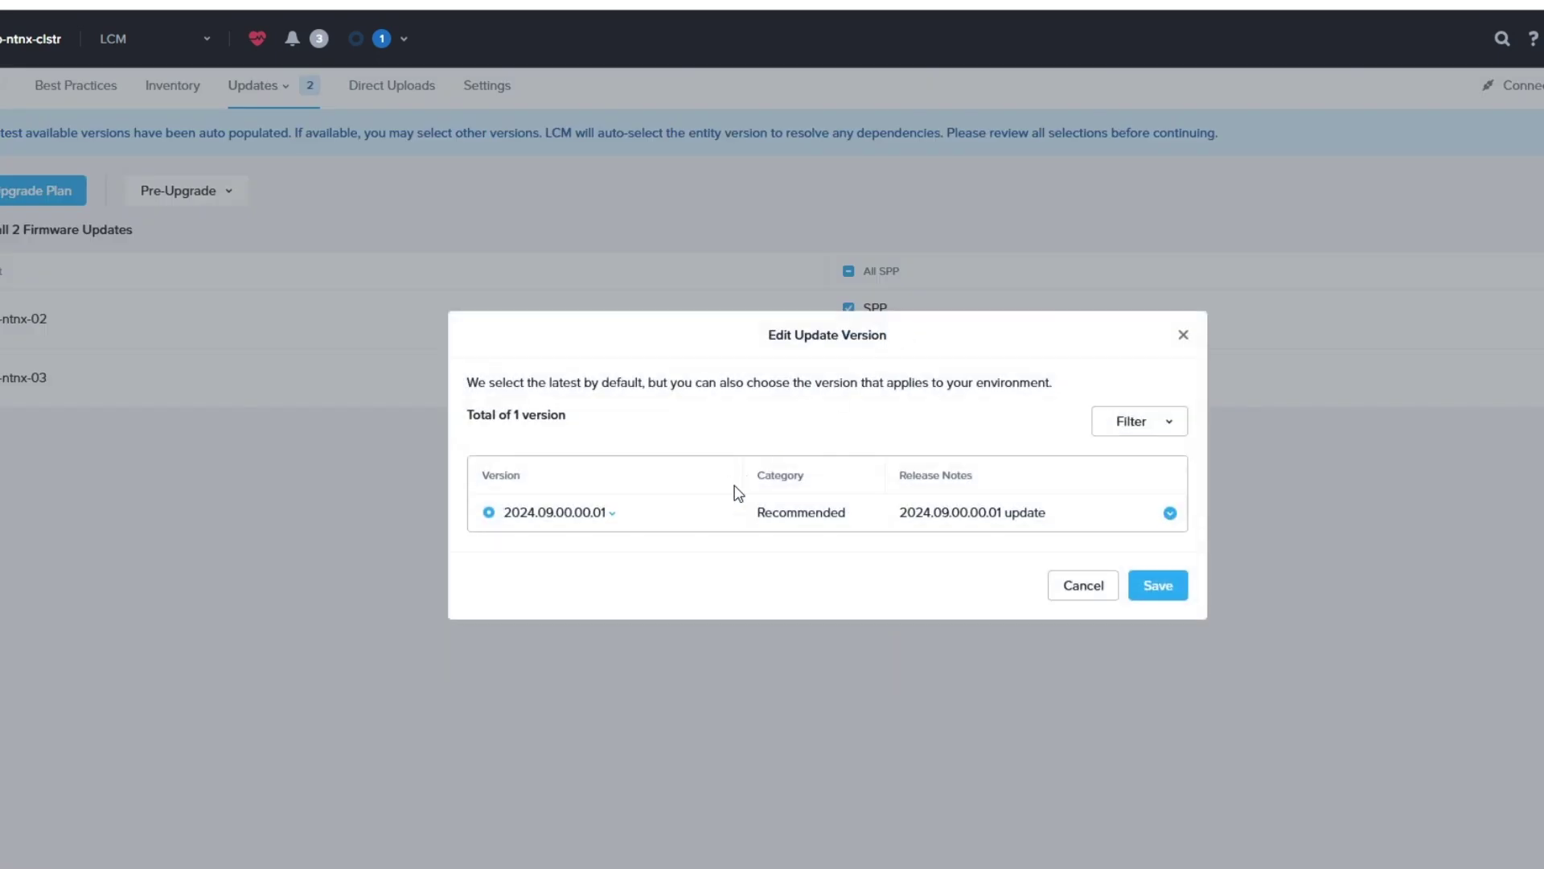
pyautogui.click(610, 514)
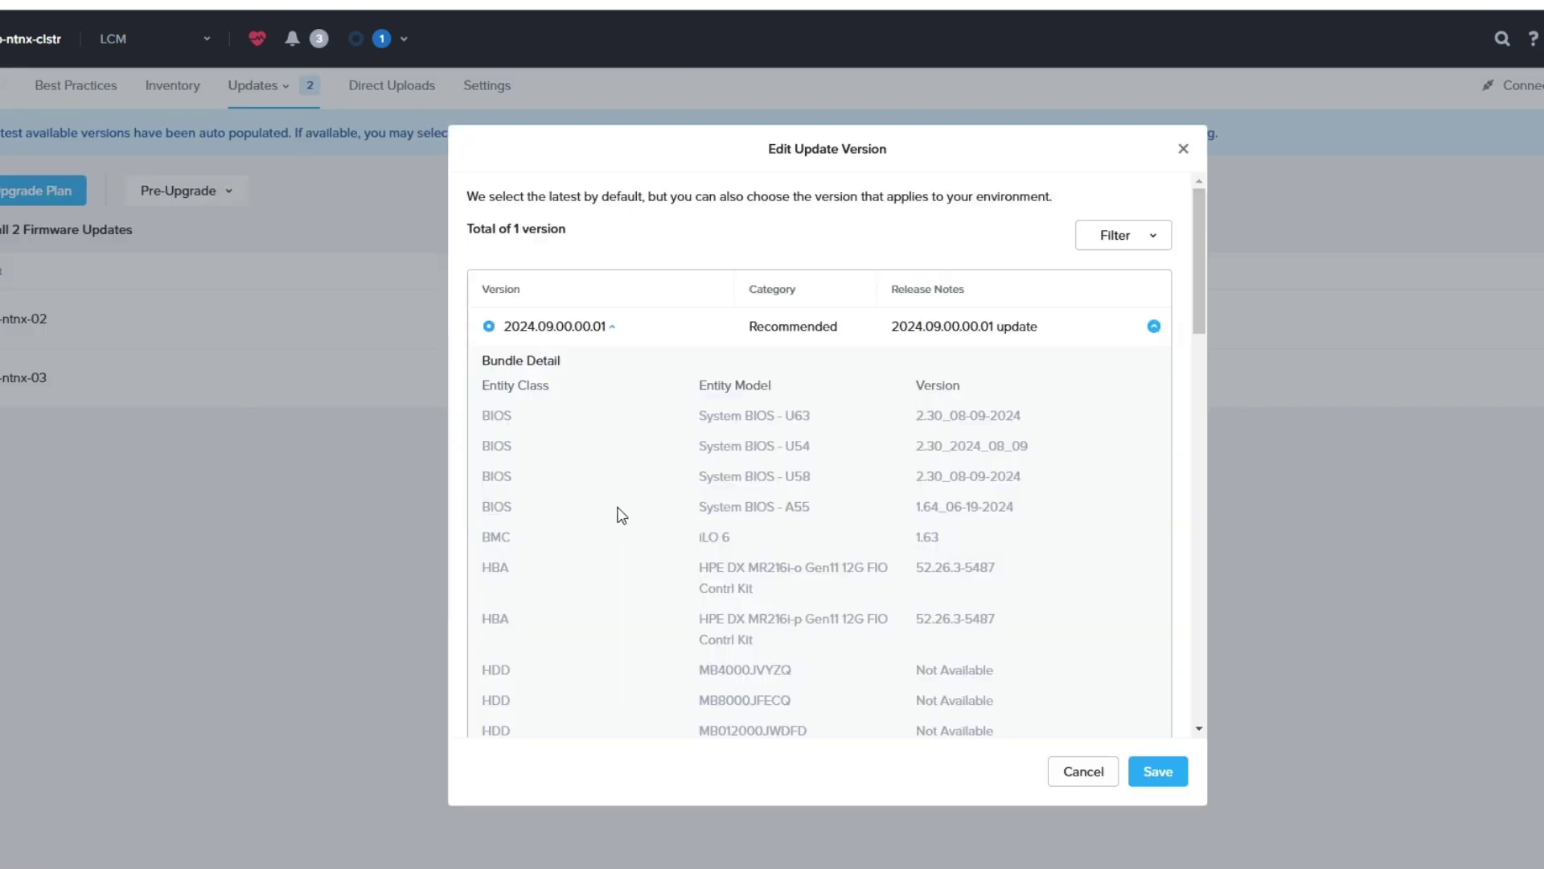
pyautogui.scroll(-10, 736, 443)
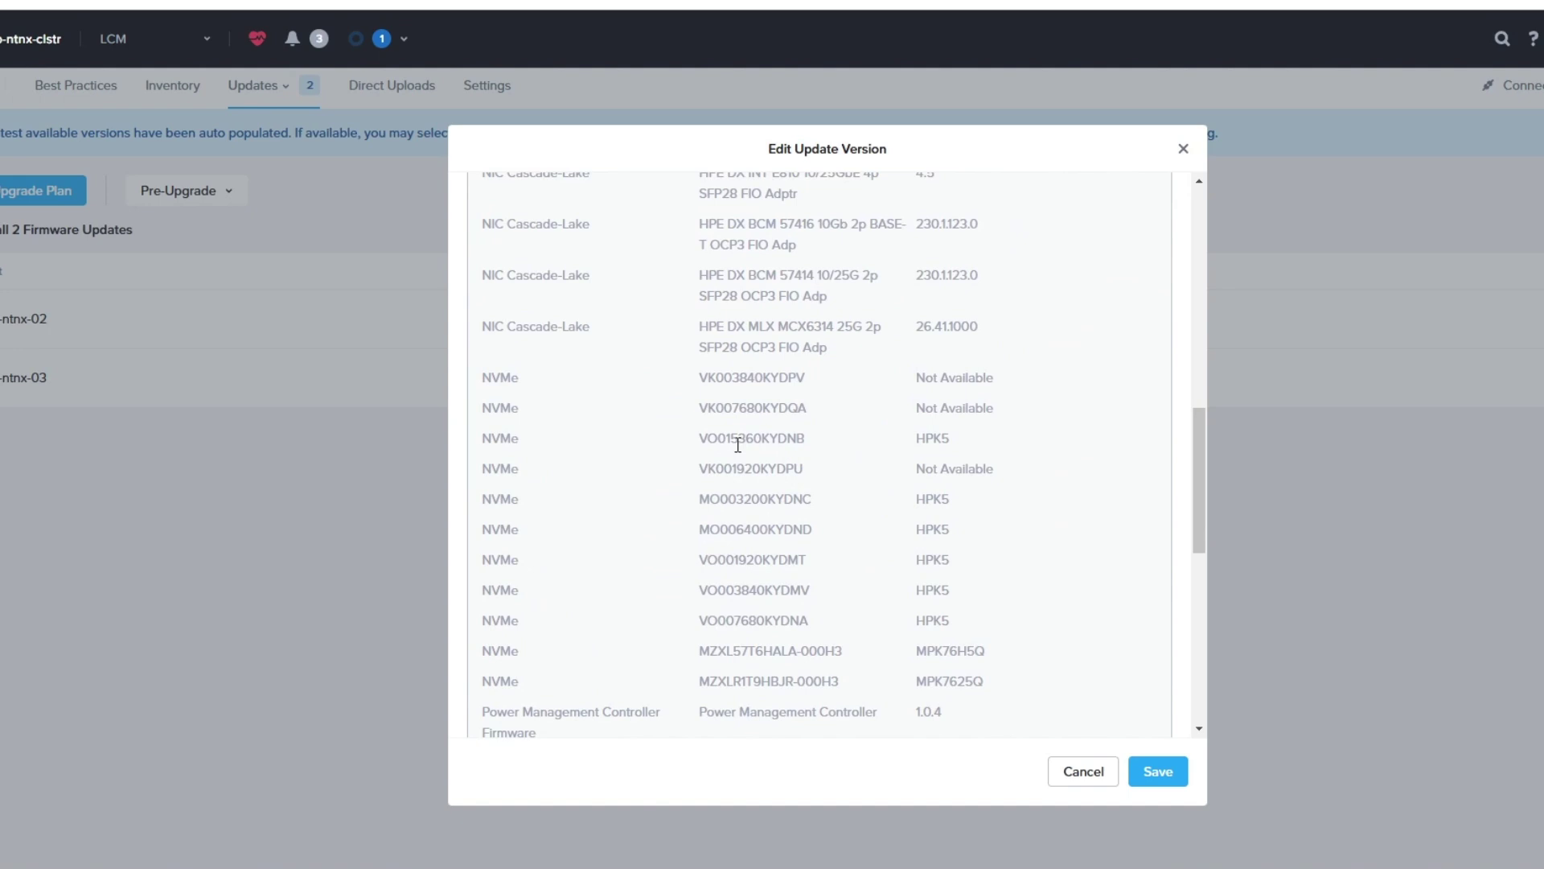
pyautogui.scroll(-10, 737, 444)
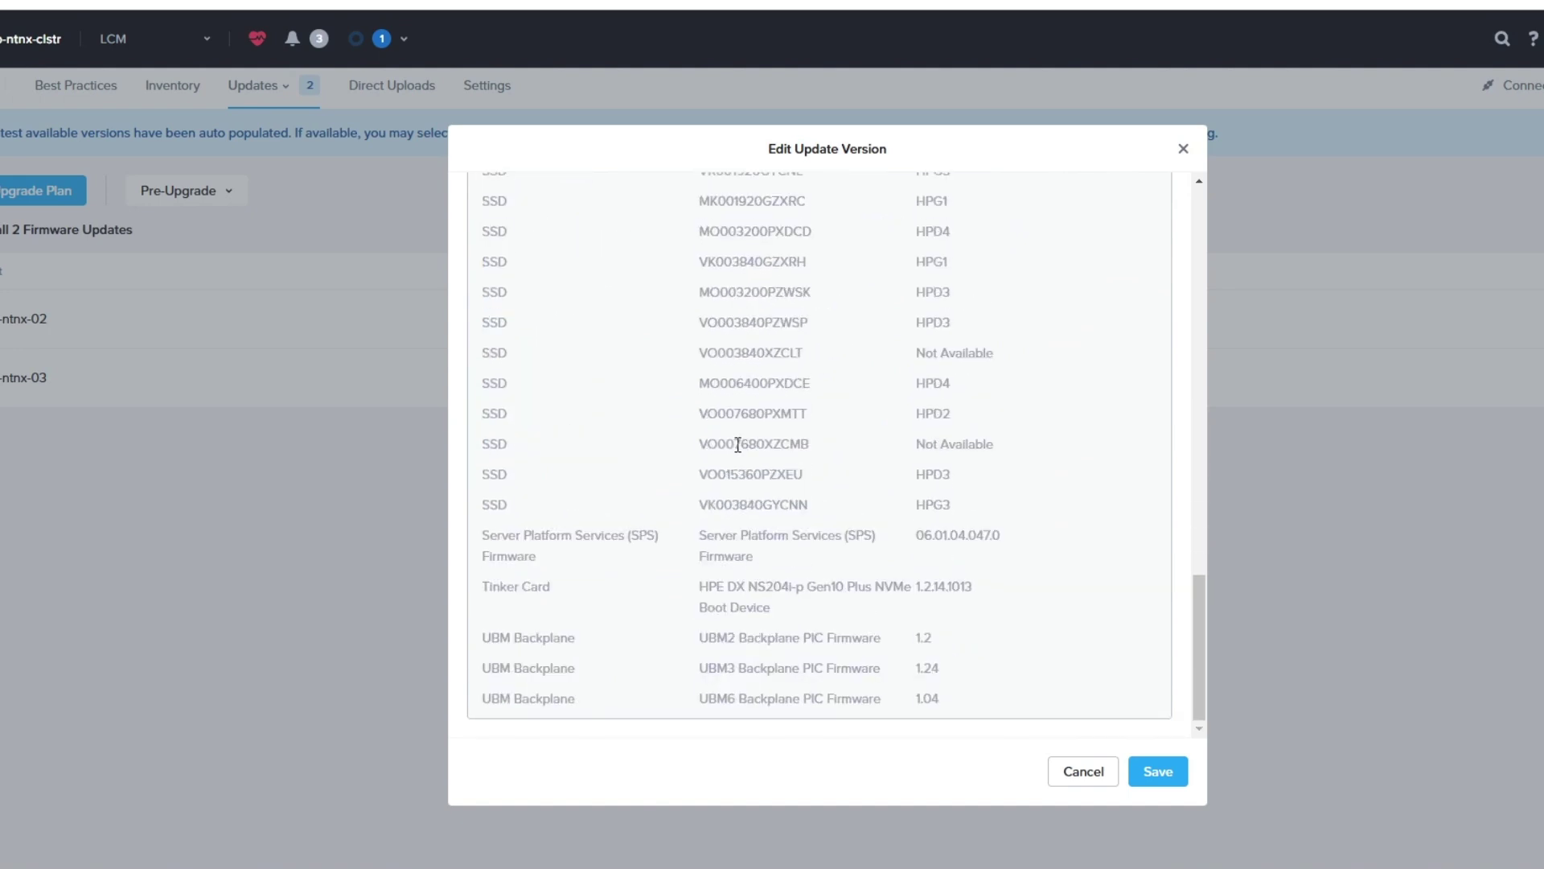
pyautogui.scroll(10, 736, 346)
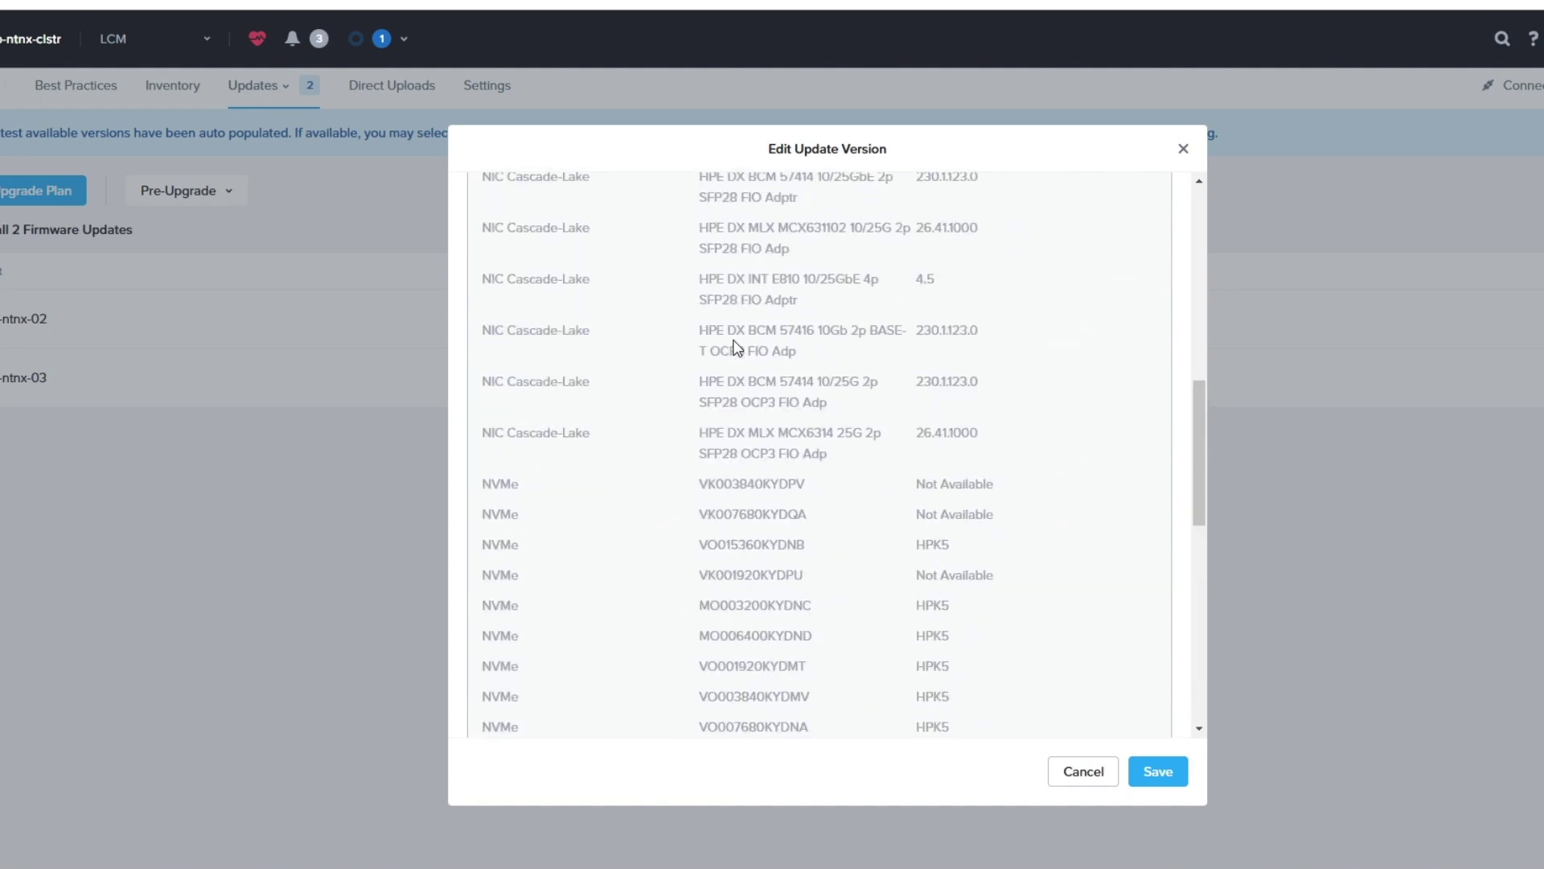
pyautogui.scroll(6, 736, 346)
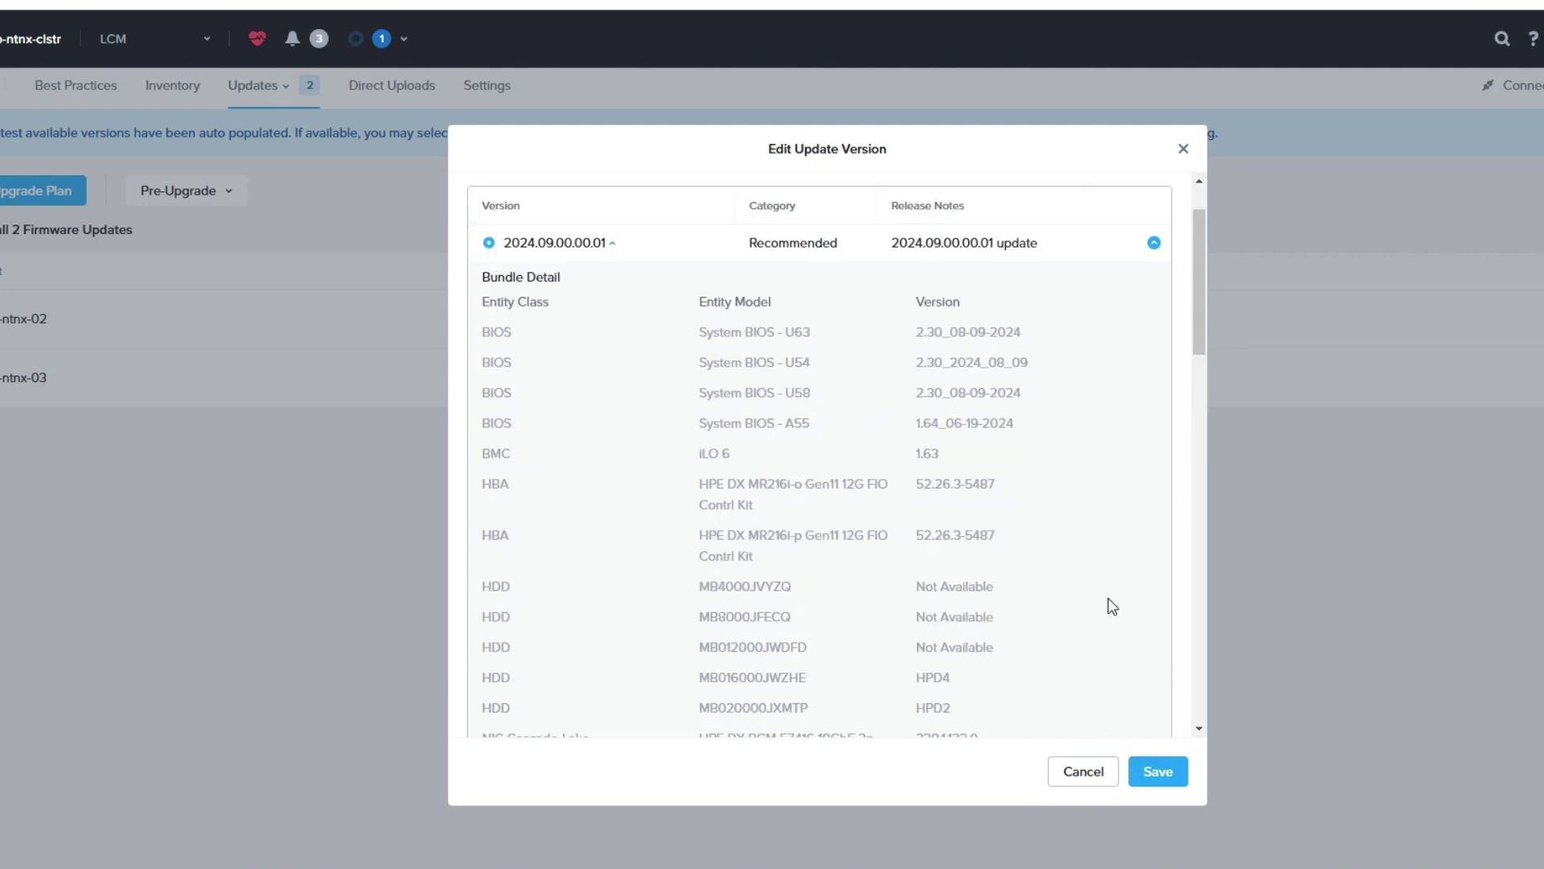
pyautogui.click(612, 244)
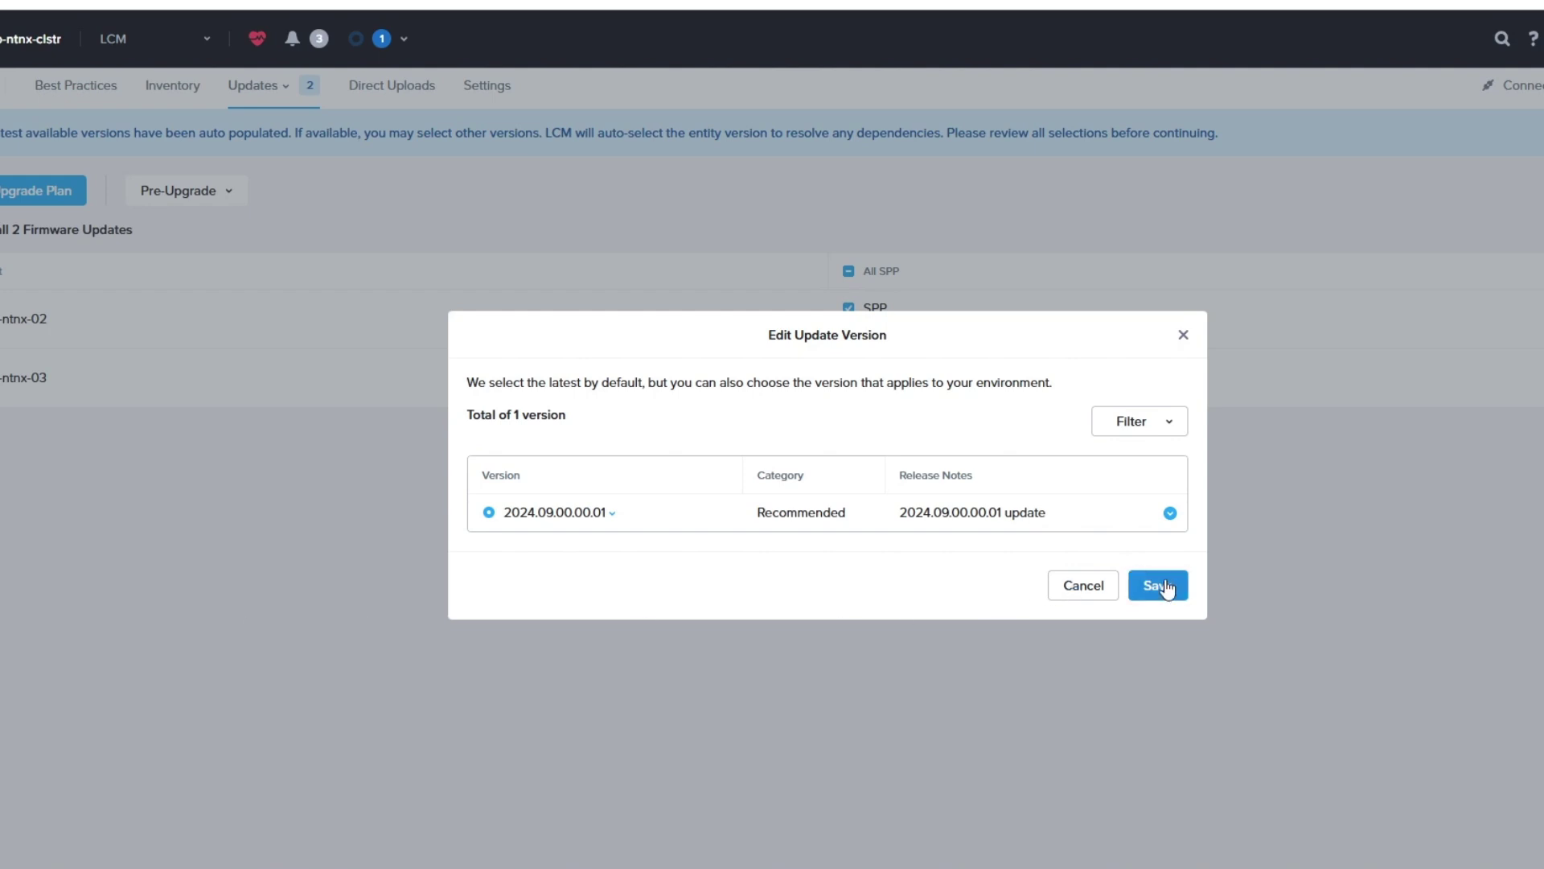
# Close the version dialog, confirm the host's update to SPP 2024.09.00.00.01, and apply it
pyautogui.click(1183, 336)
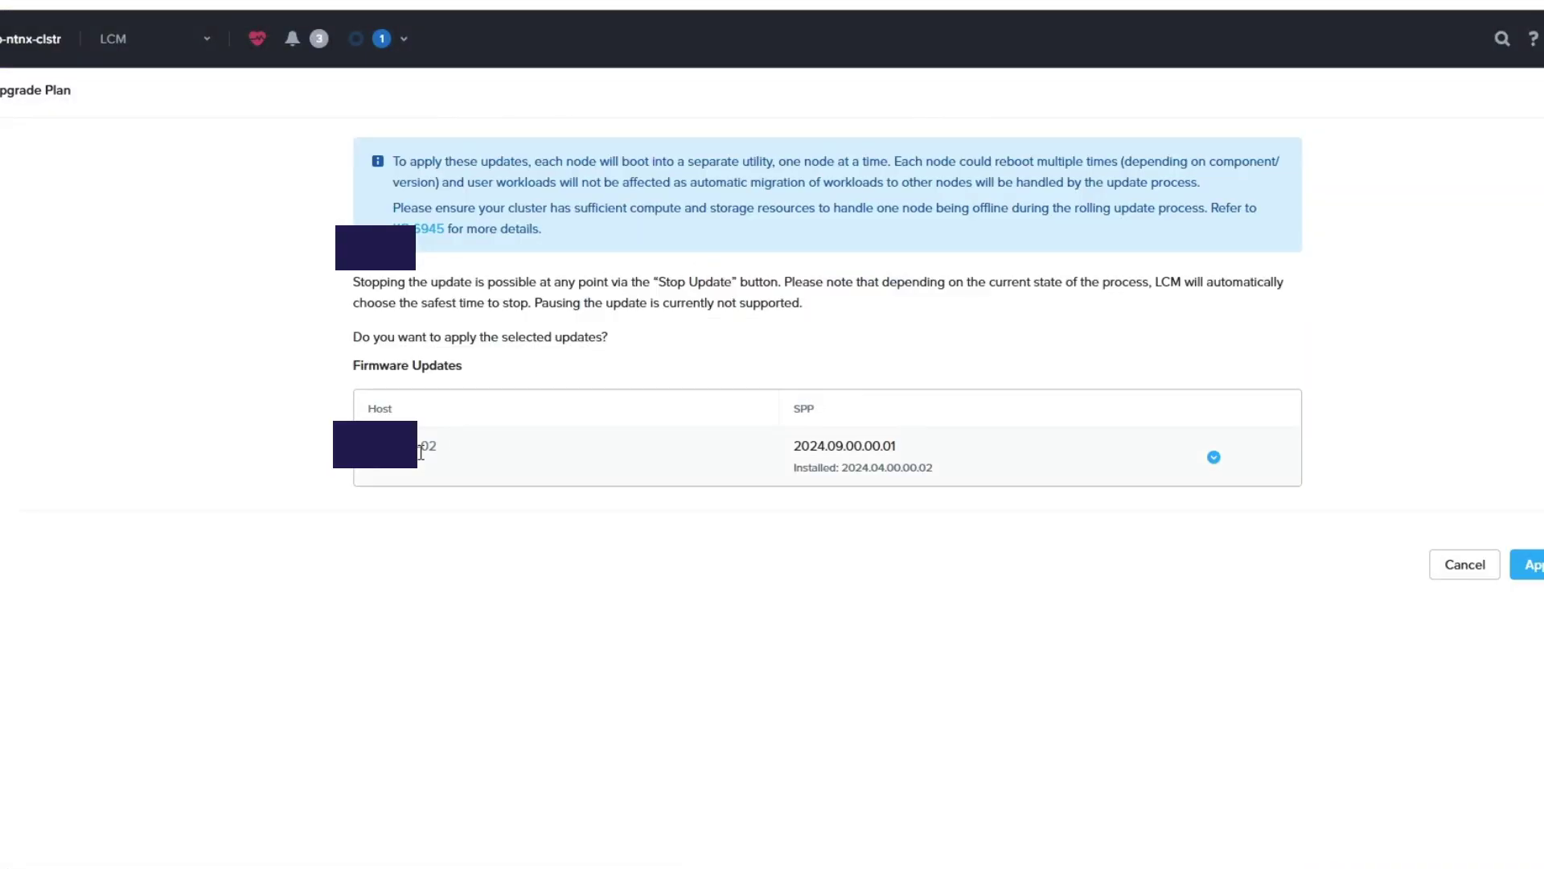
pyautogui.click(399, 475)
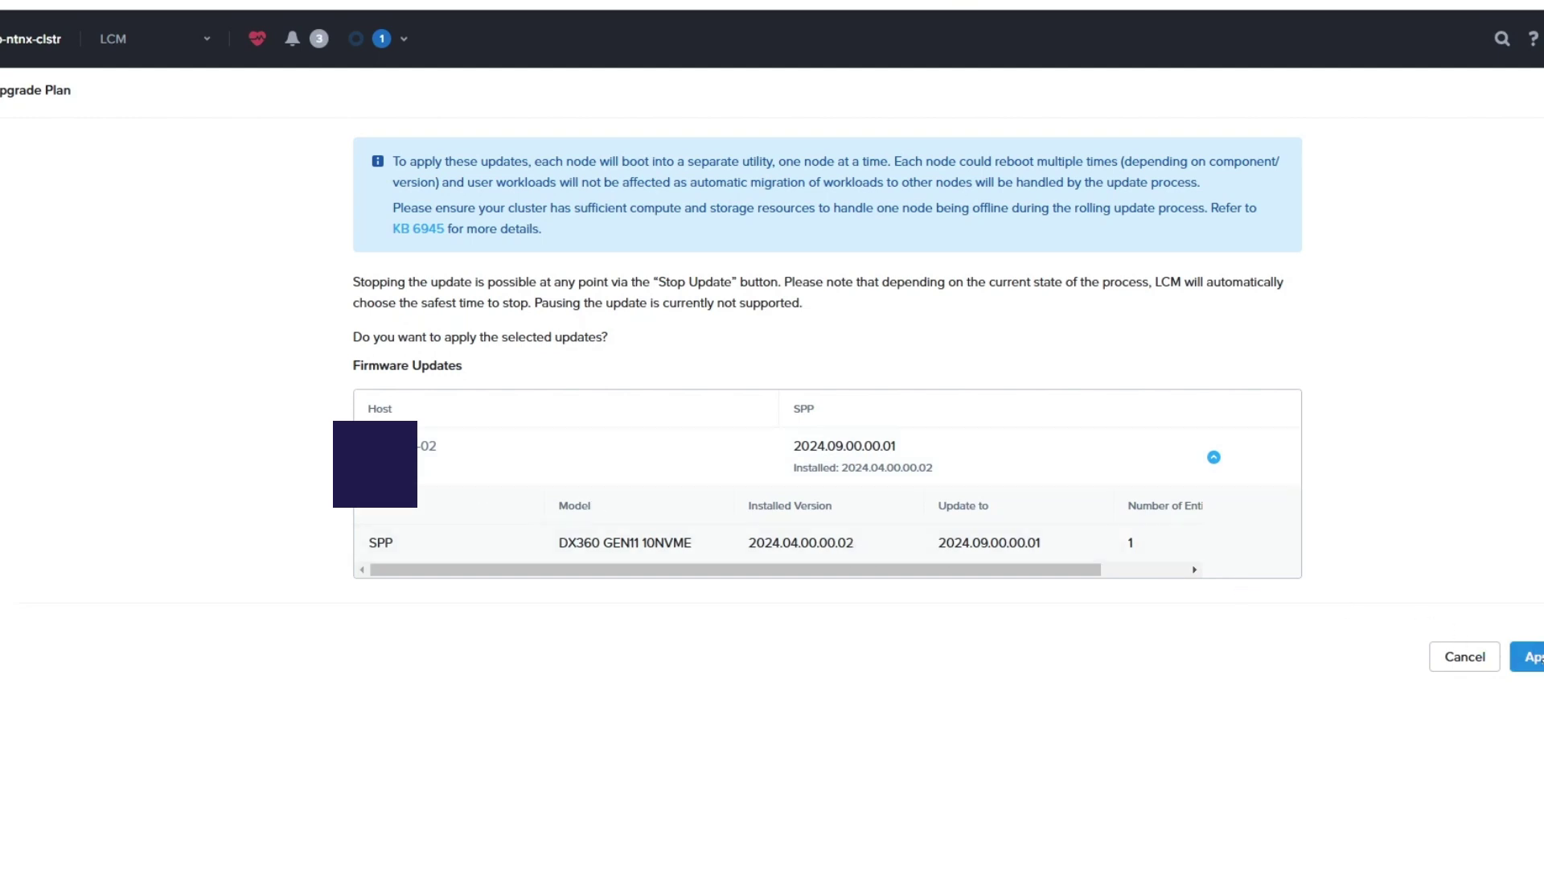
pyautogui.click(1532, 656)
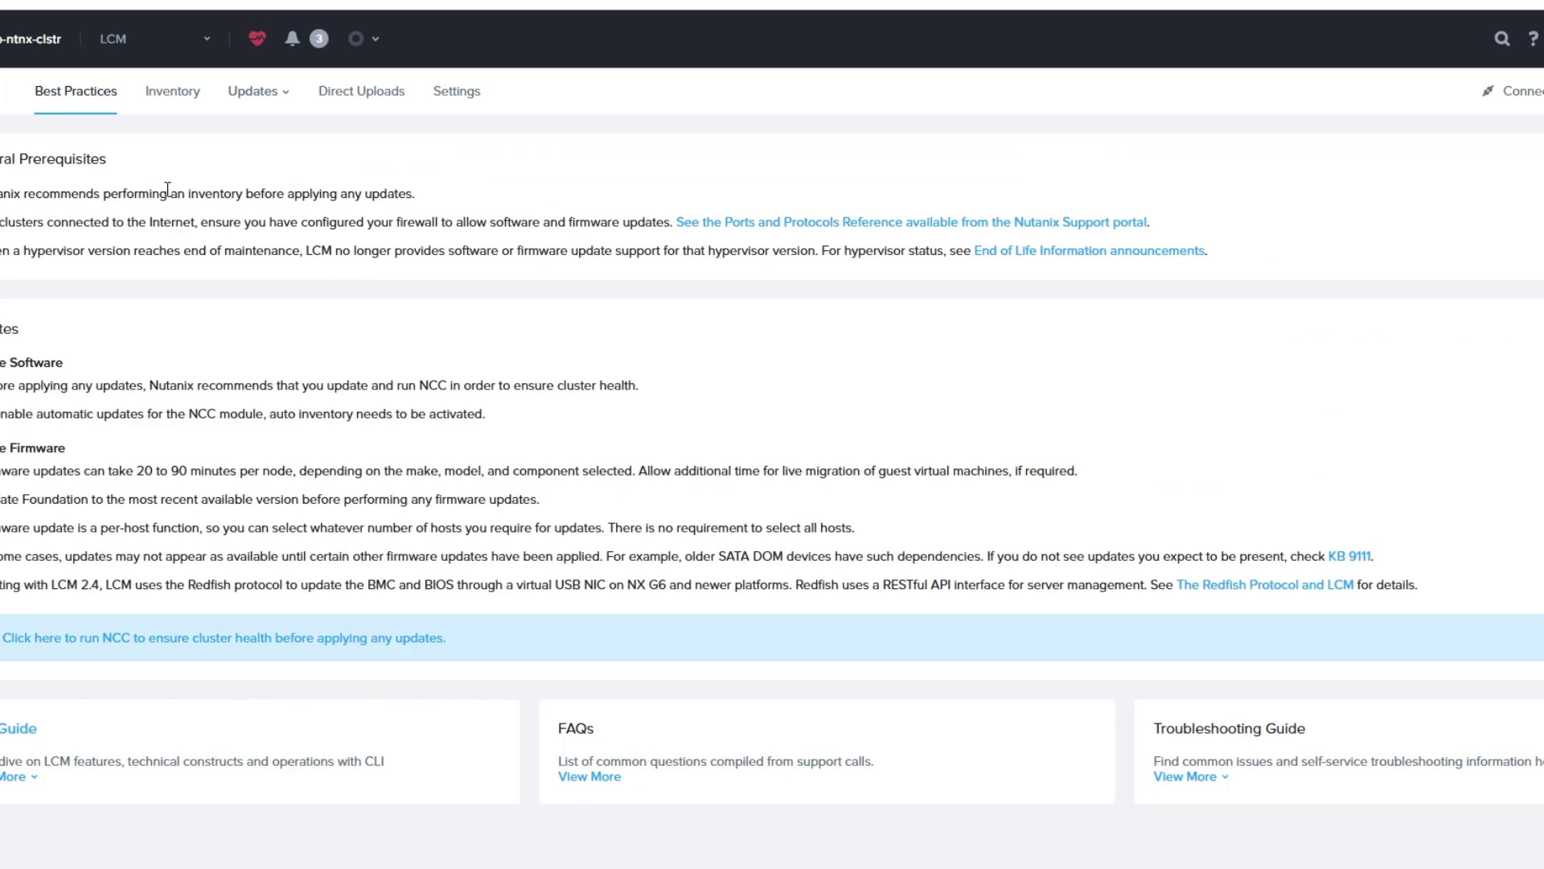
# Confirm both Firmware and Software updates report 'No upgrades available'
pyautogui.click(207, 39)
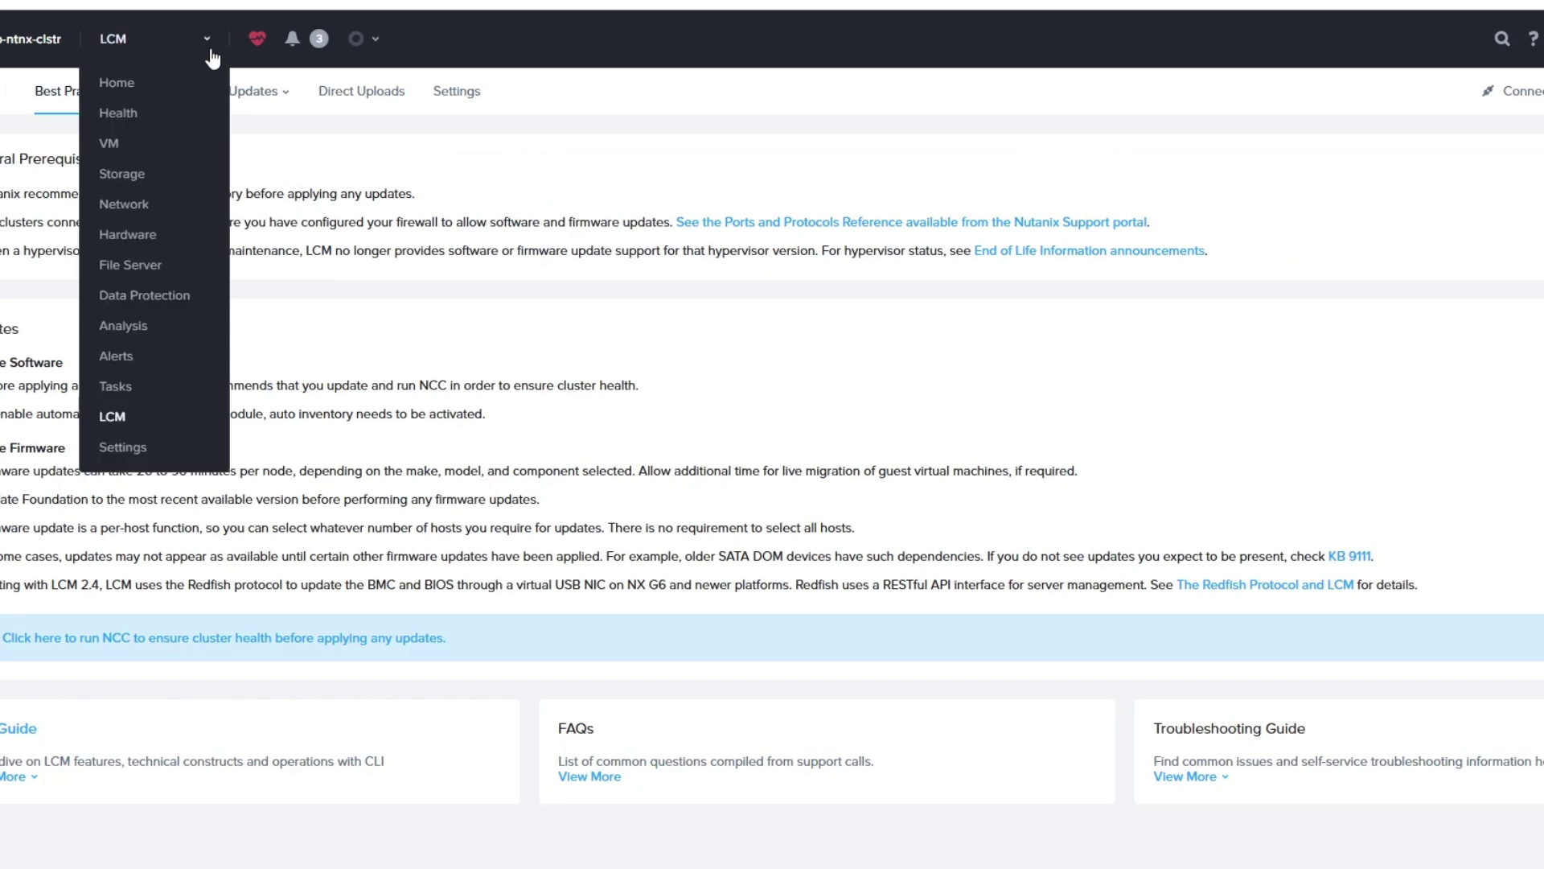
pyautogui.click(127, 424)
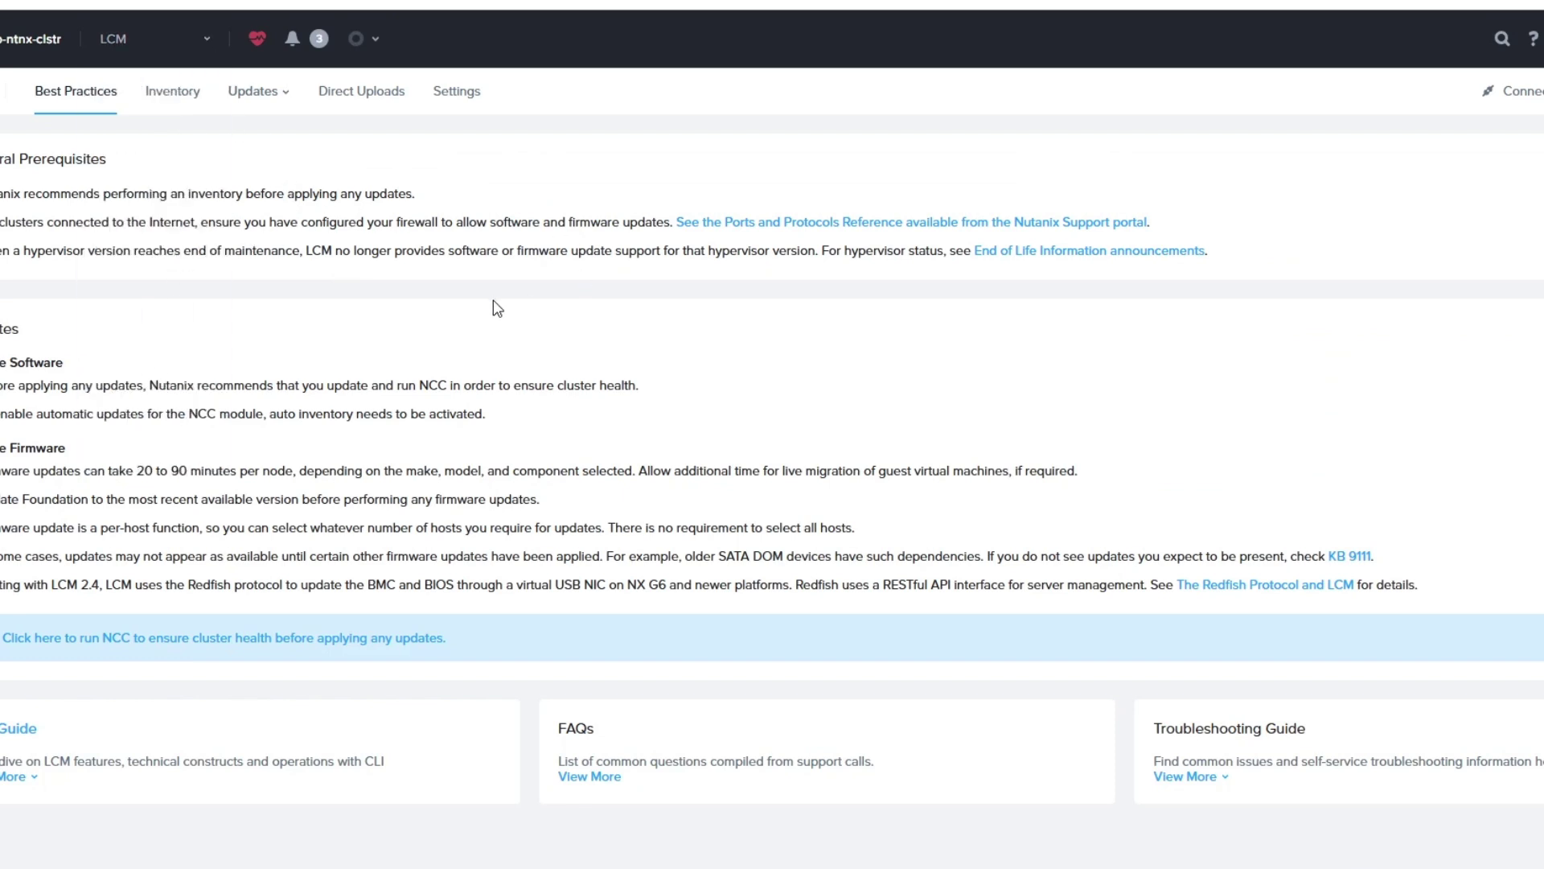
pyautogui.click(244, 93)
pyautogui.click(242, 160)
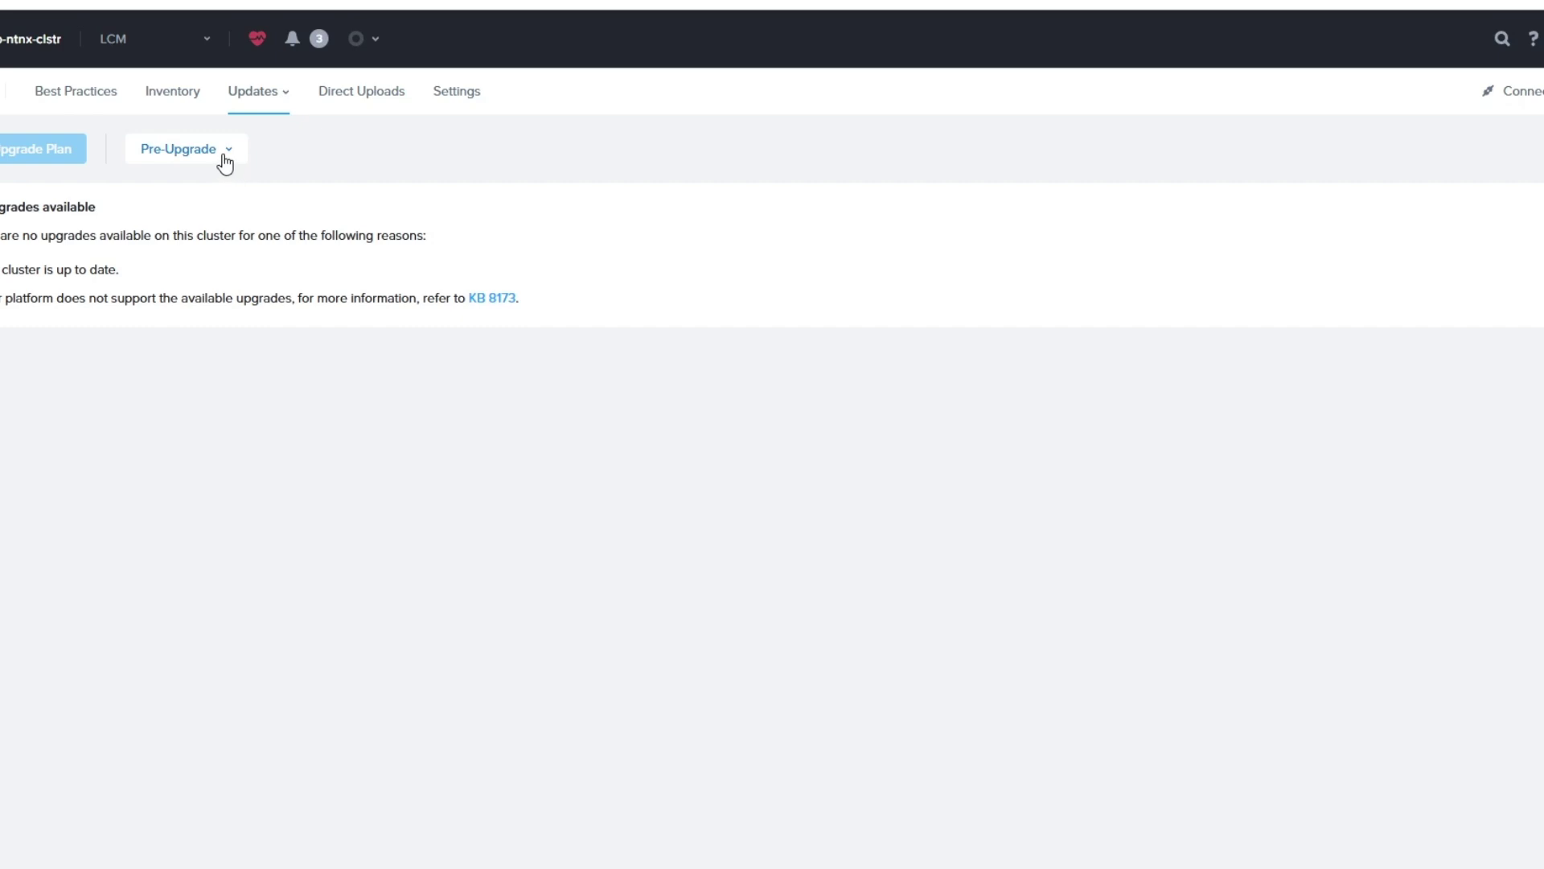
pyautogui.click(255, 96)
pyautogui.click(249, 131)
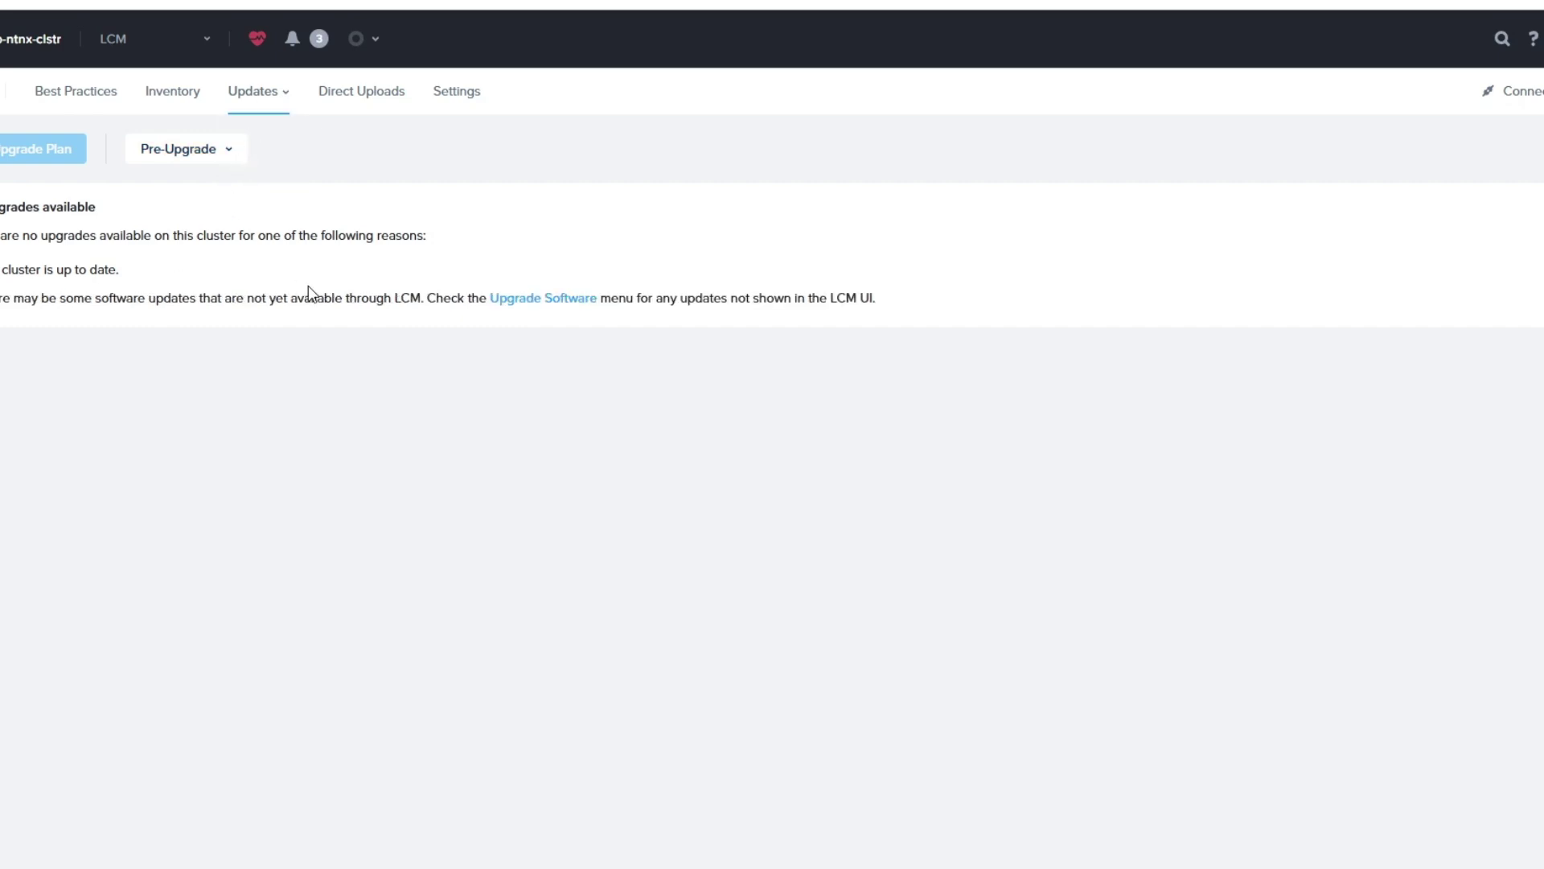
# Check the Inventory's SPP column shows 2024.09.00.00.01 for all three hosts, including the first host's Installed Version
pyautogui.click(162, 108)
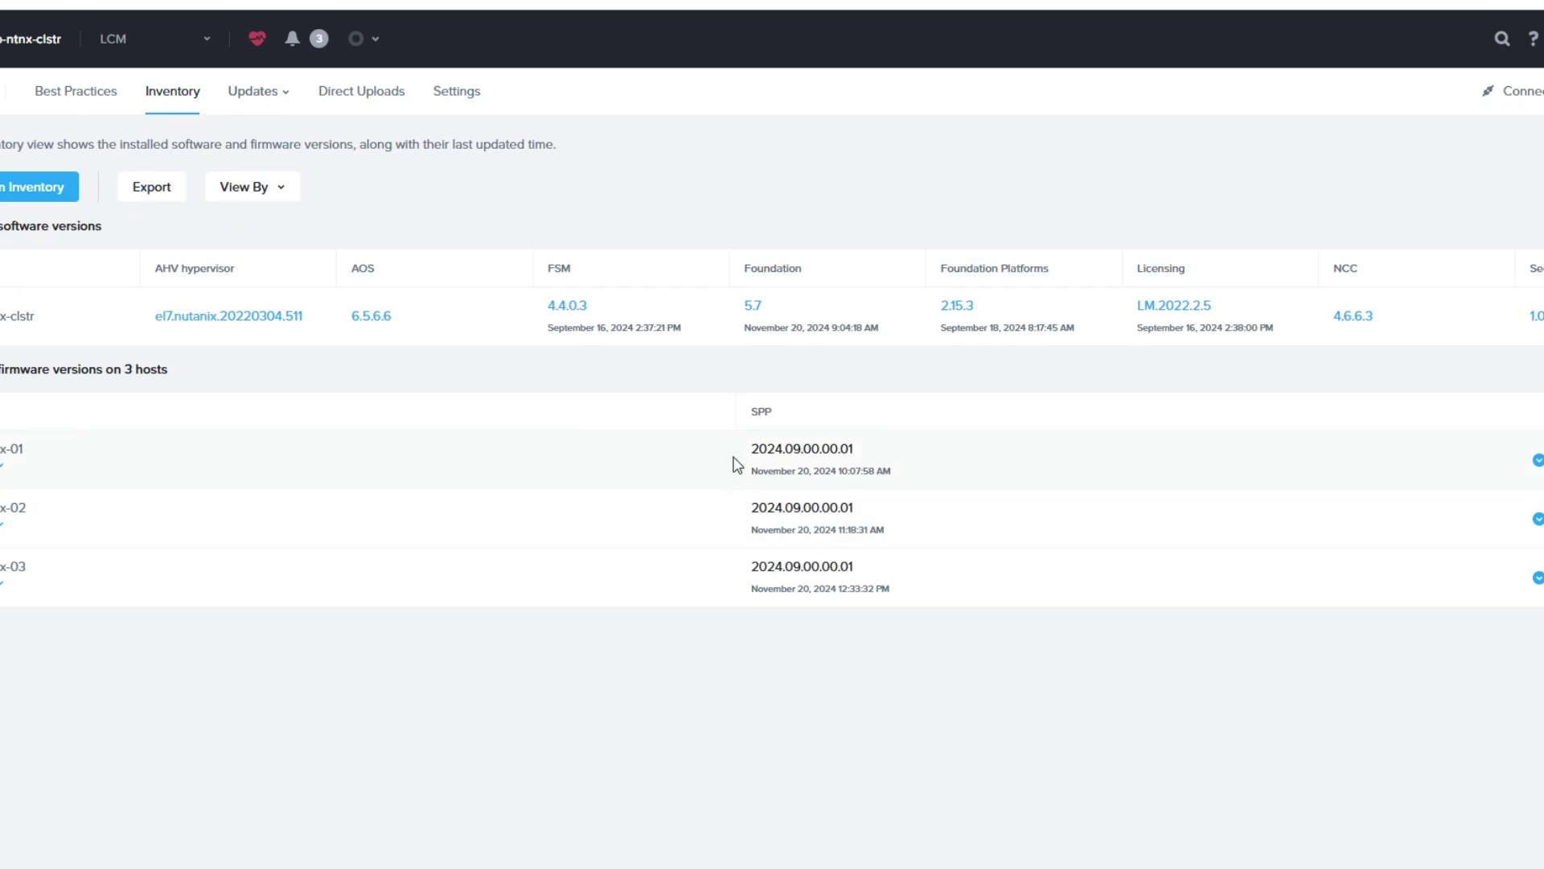
pyautogui.moveTo(736, 450); pyautogui.dragTo(903, 446)
pyautogui.moveTo(887, 506); pyautogui.dragTo(755, 507)
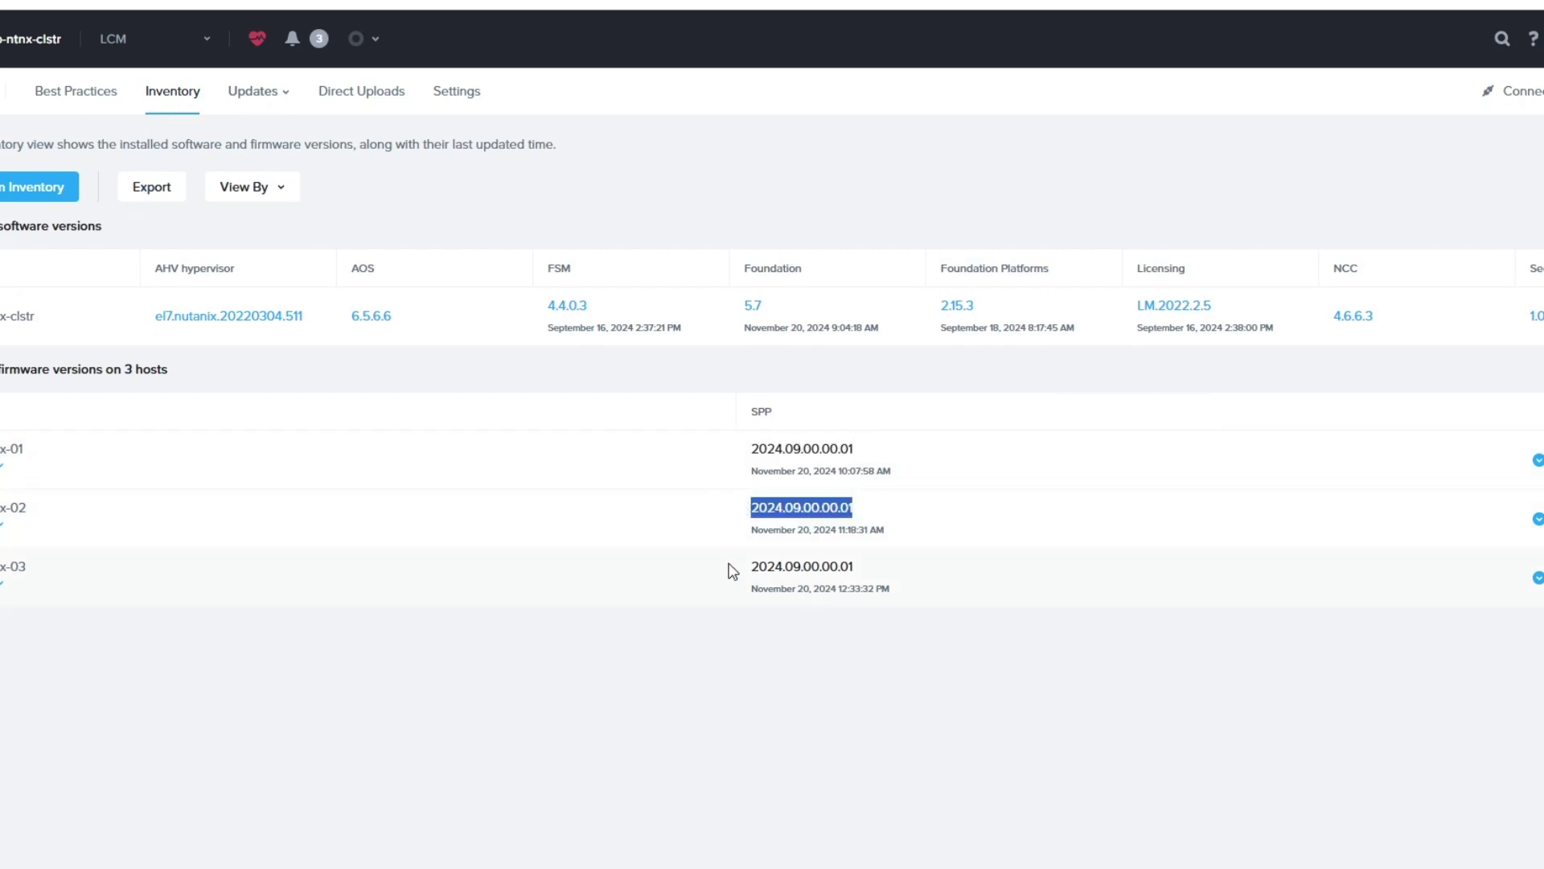
pyautogui.moveTo(731, 568); pyautogui.dragTo(852, 566)
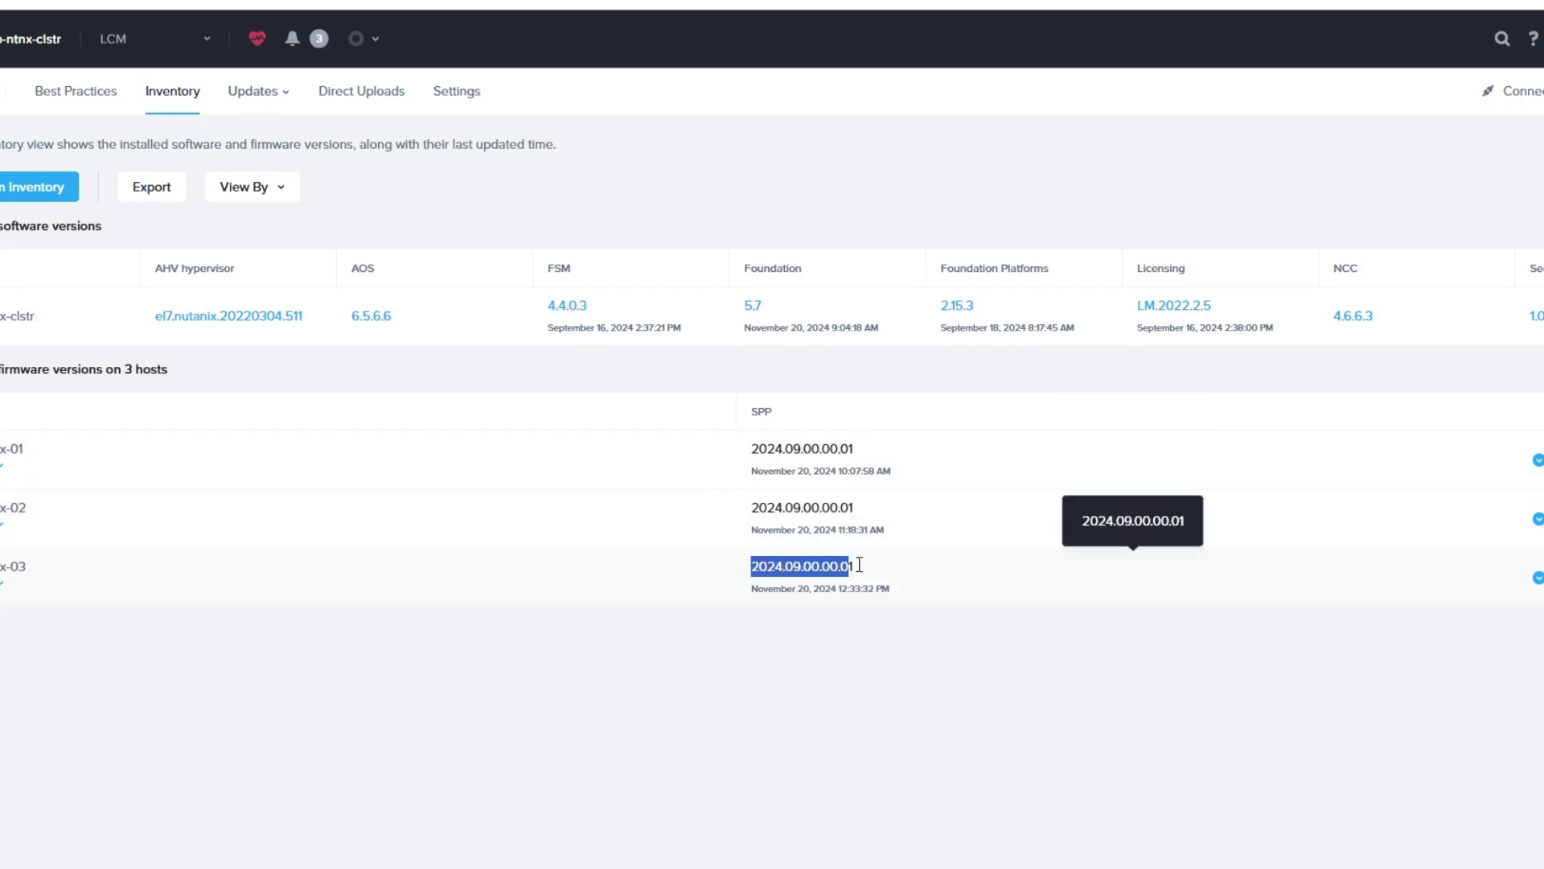
pyautogui.click(547, 661)
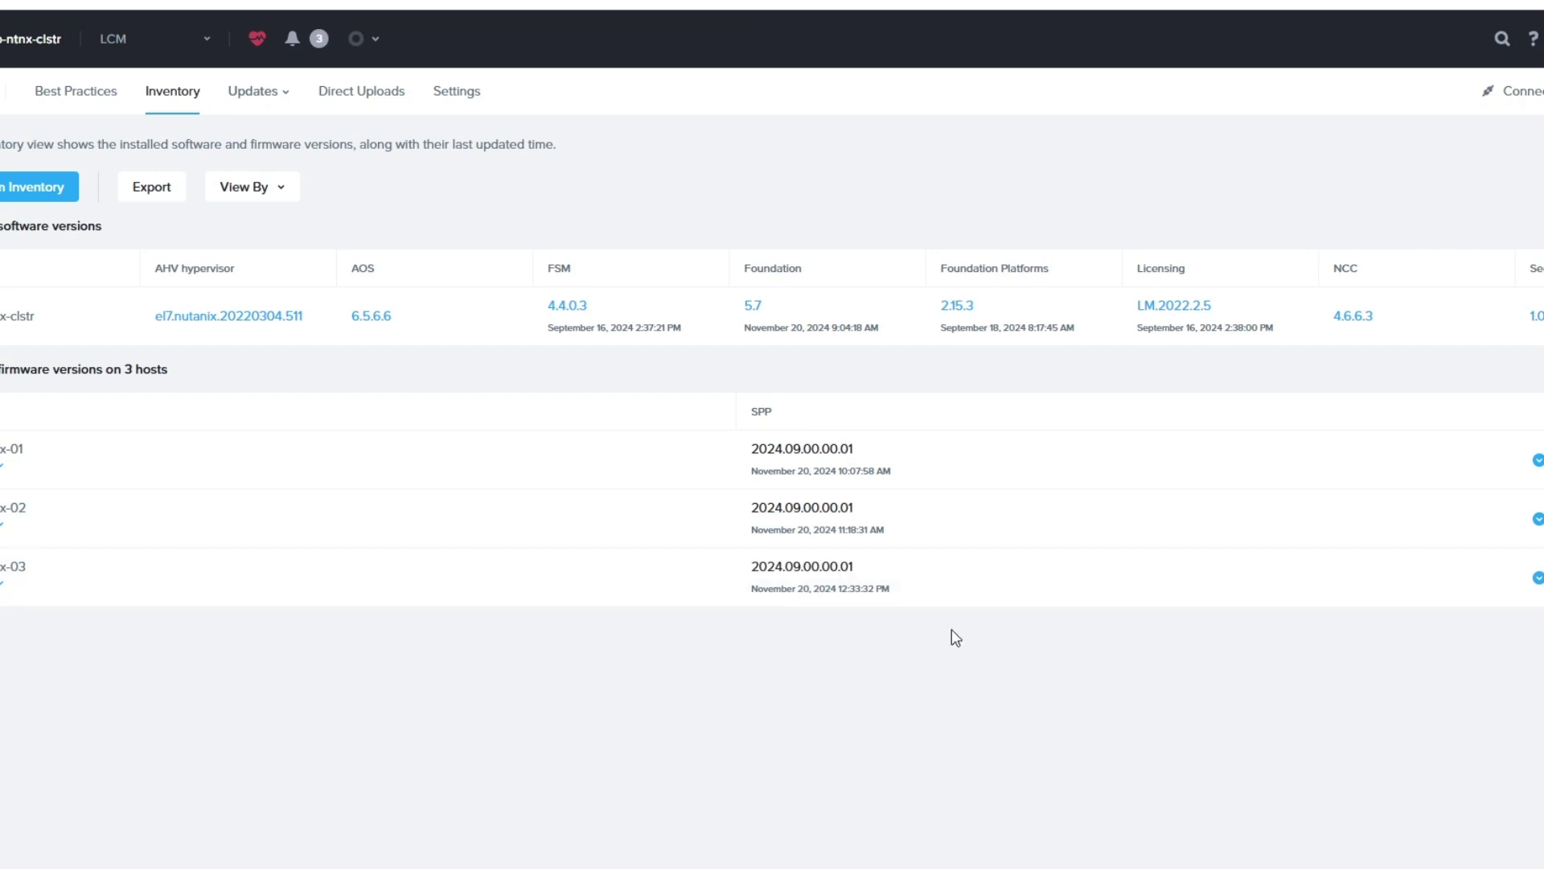
pyautogui.click(1538, 461)
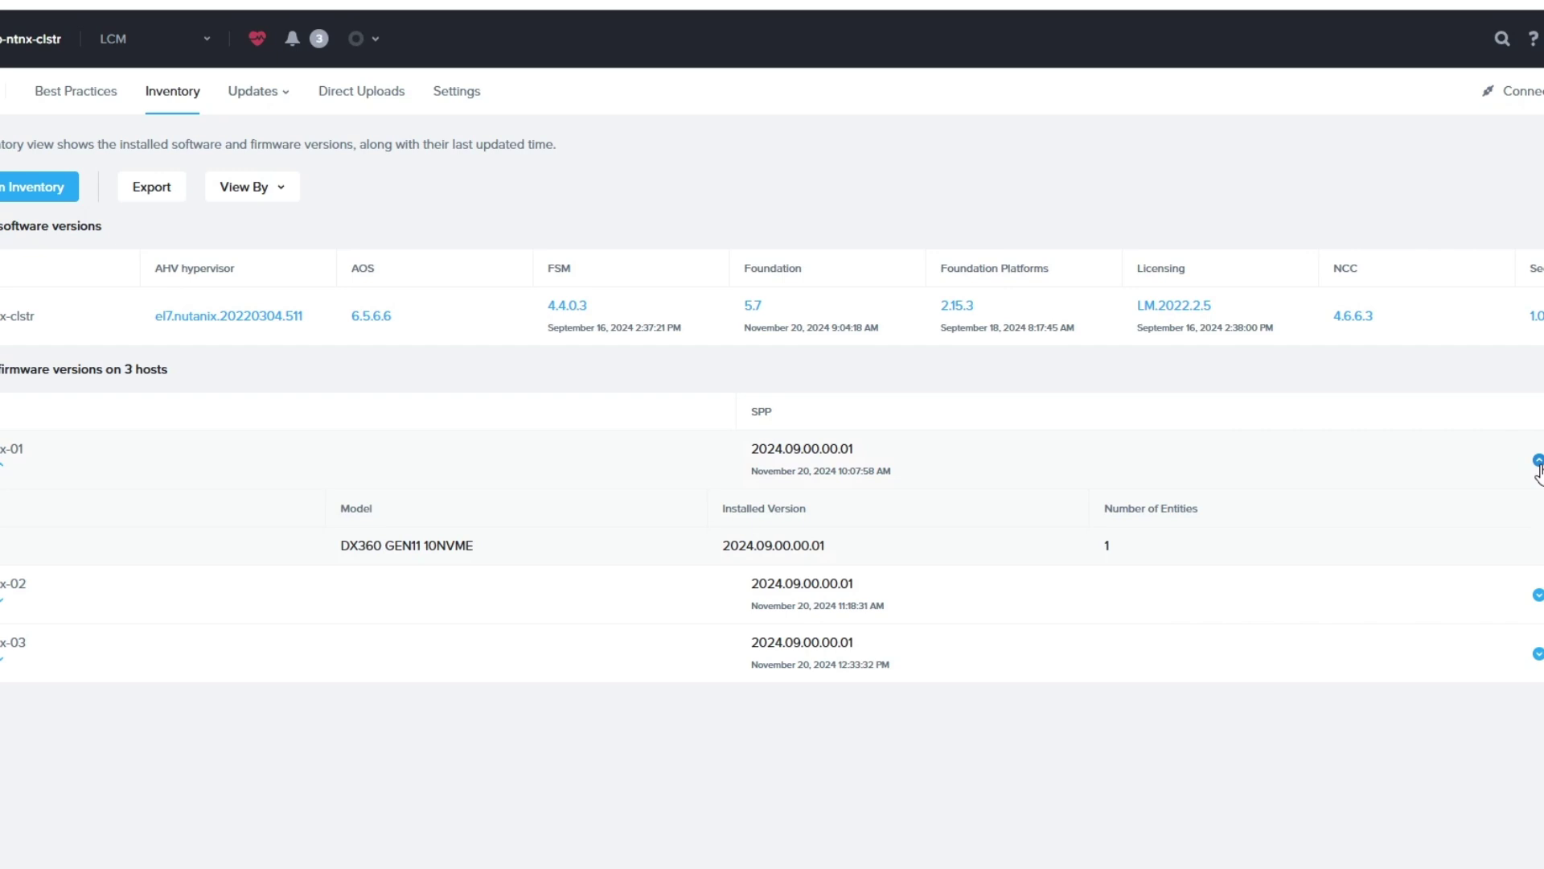
pyautogui.click(1538, 462)
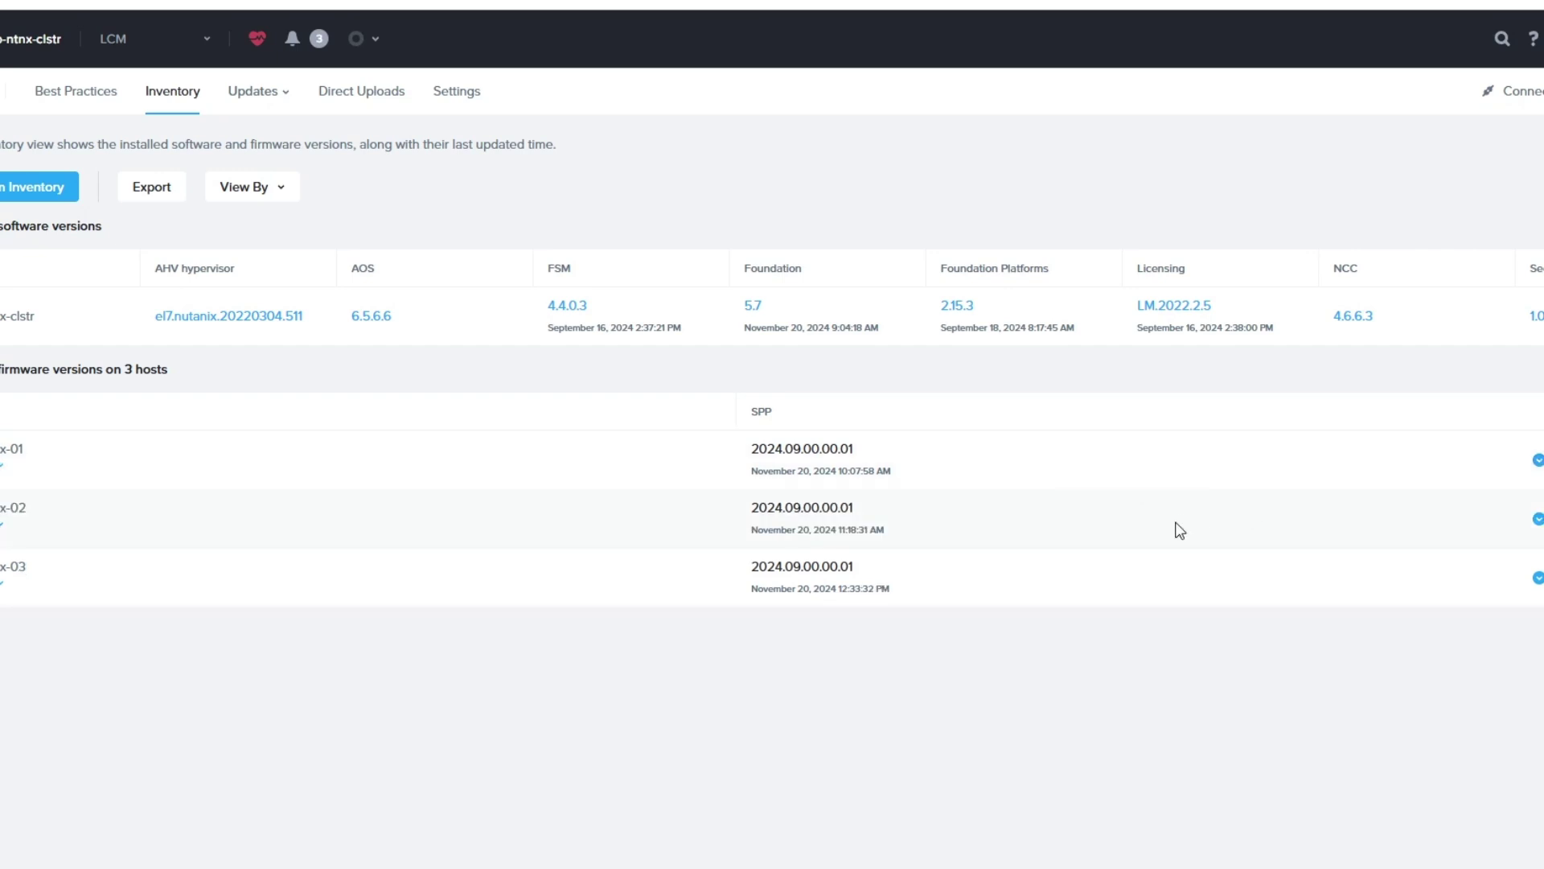